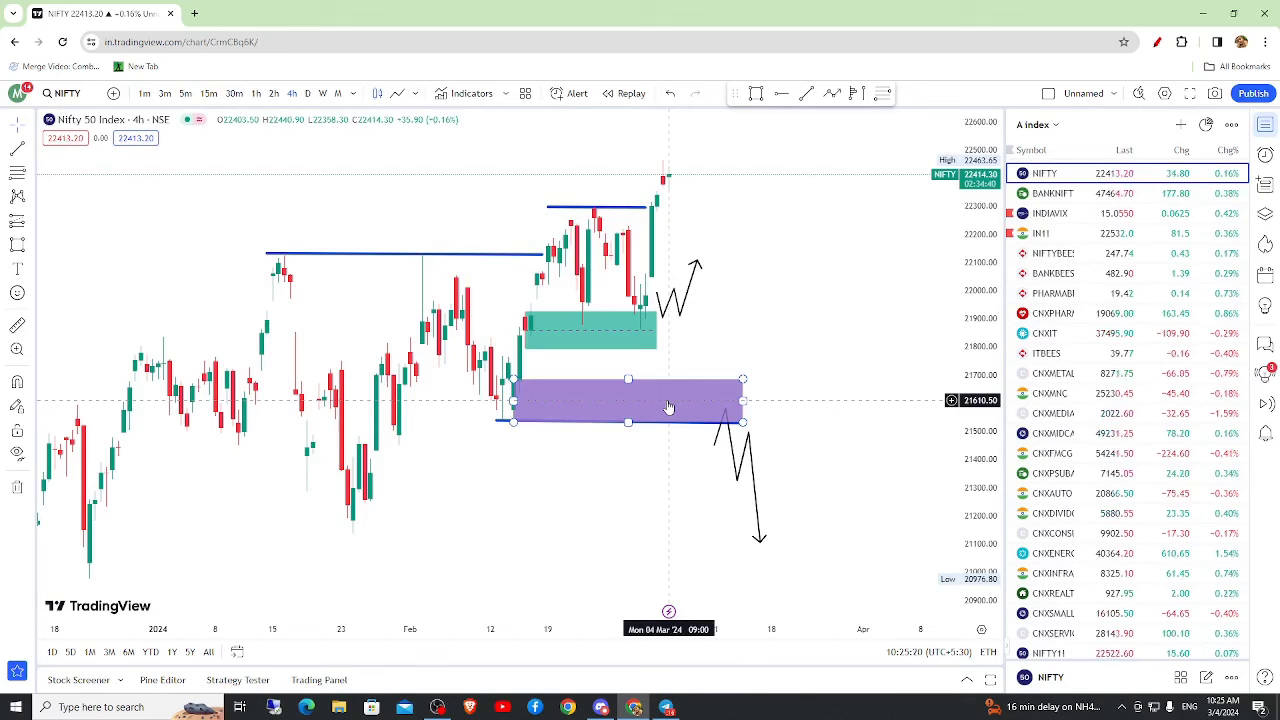
Switch to Telegram Desktop to see the trading channel's posted NIFTY 4-hour chart
click(666, 707)
scroll(735, 384, down, 1)
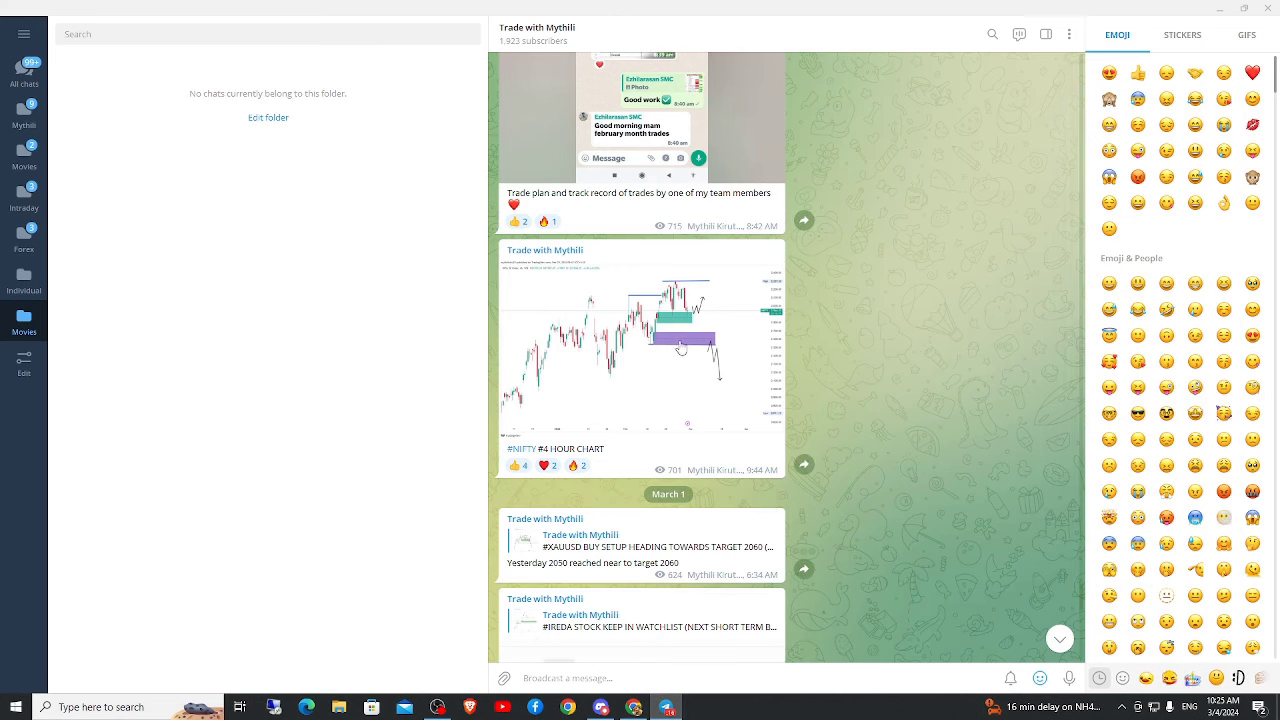
View the channel's NIFTY chart photo full size, close it, and return to TradingView
scroll(666, 408, up, 1)
click(666, 408)
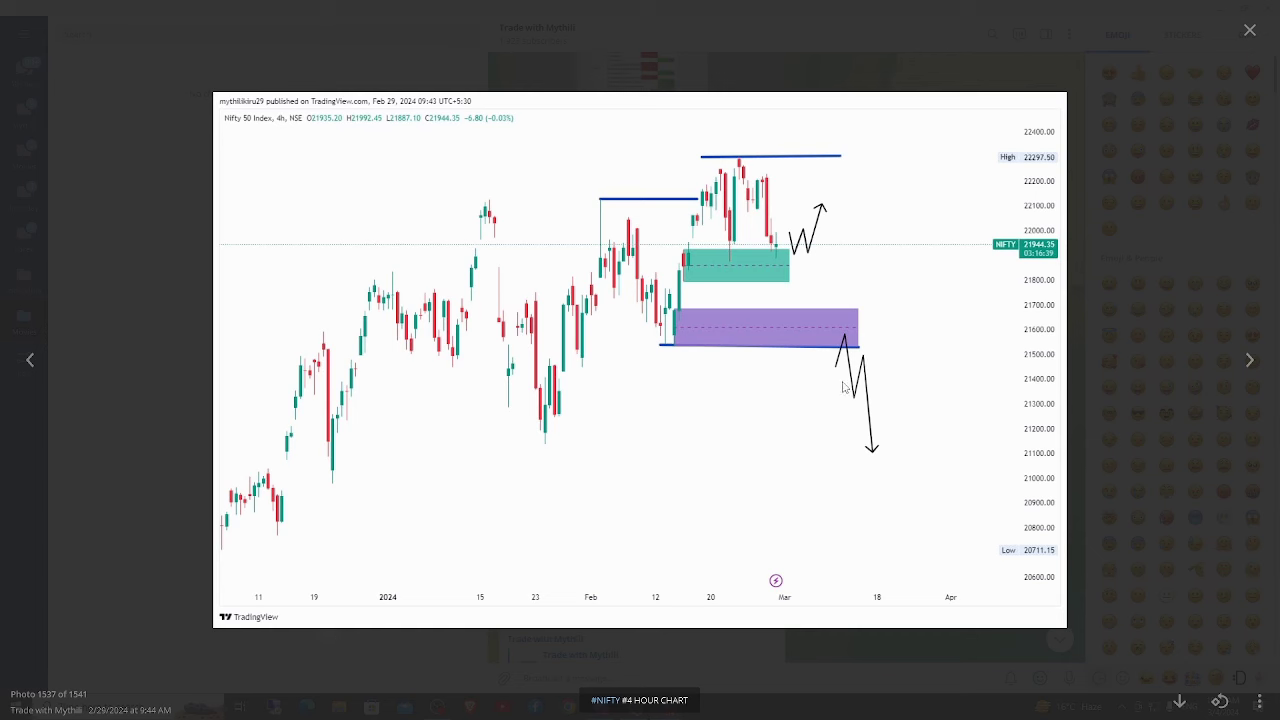
click(882, 656)
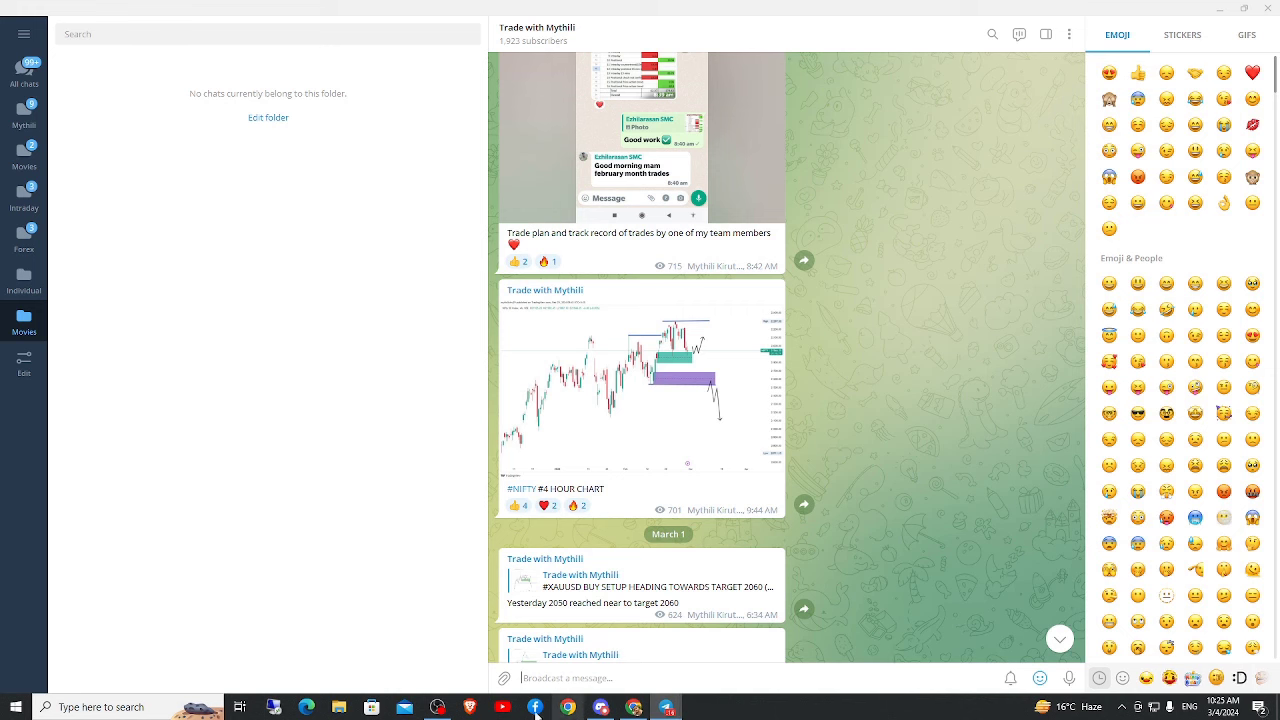
click(634, 707)
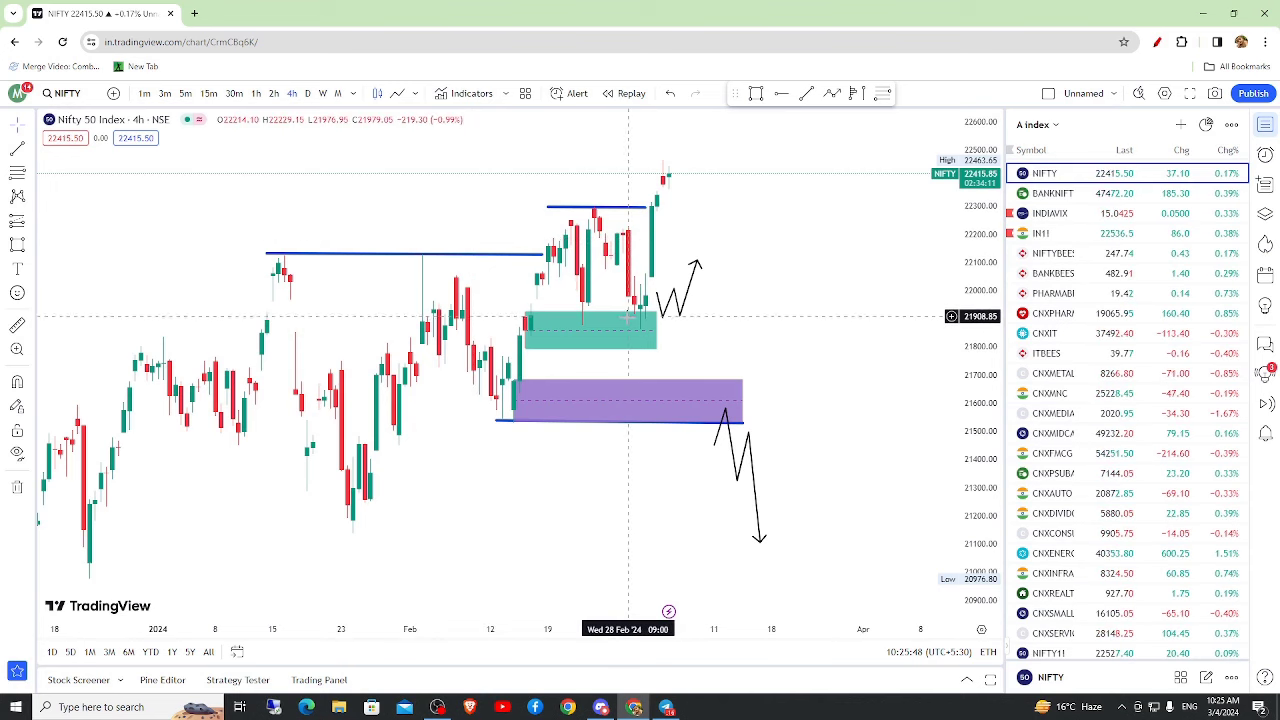
Measure the left blue line, then draw a black zigzag from its level to the swing low and high
shift+click(273, 258)
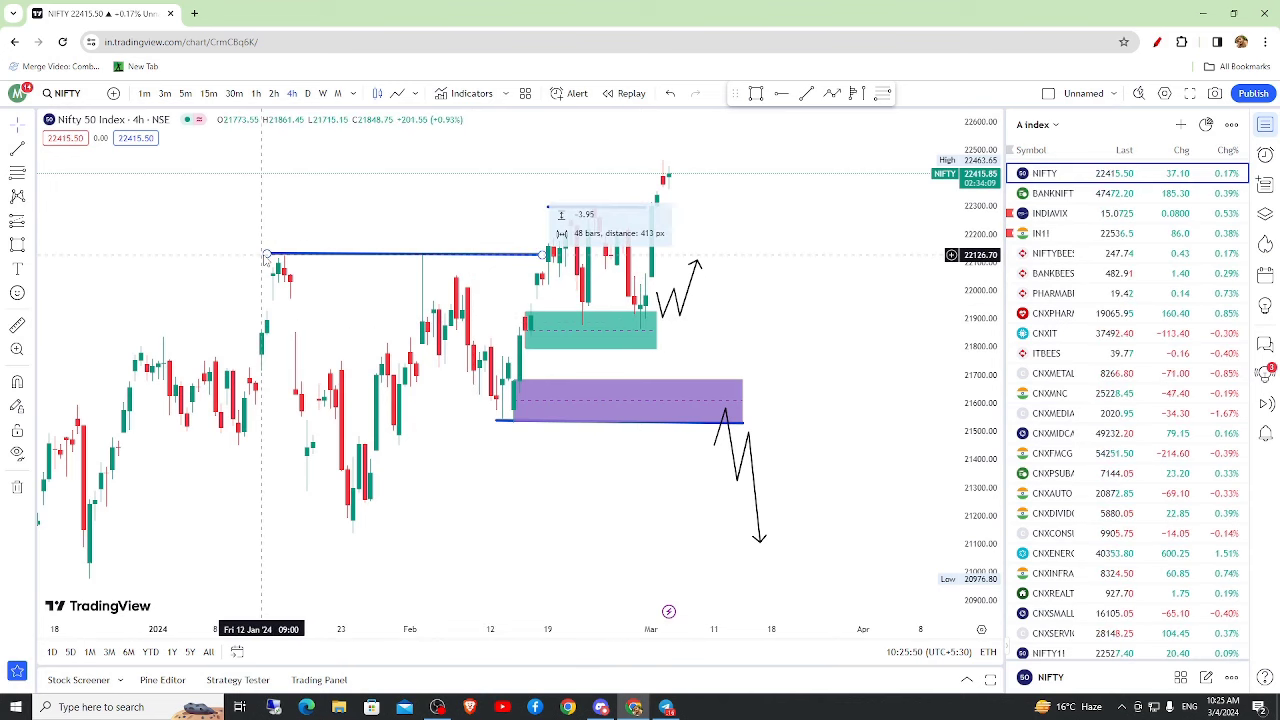
click(275, 259)
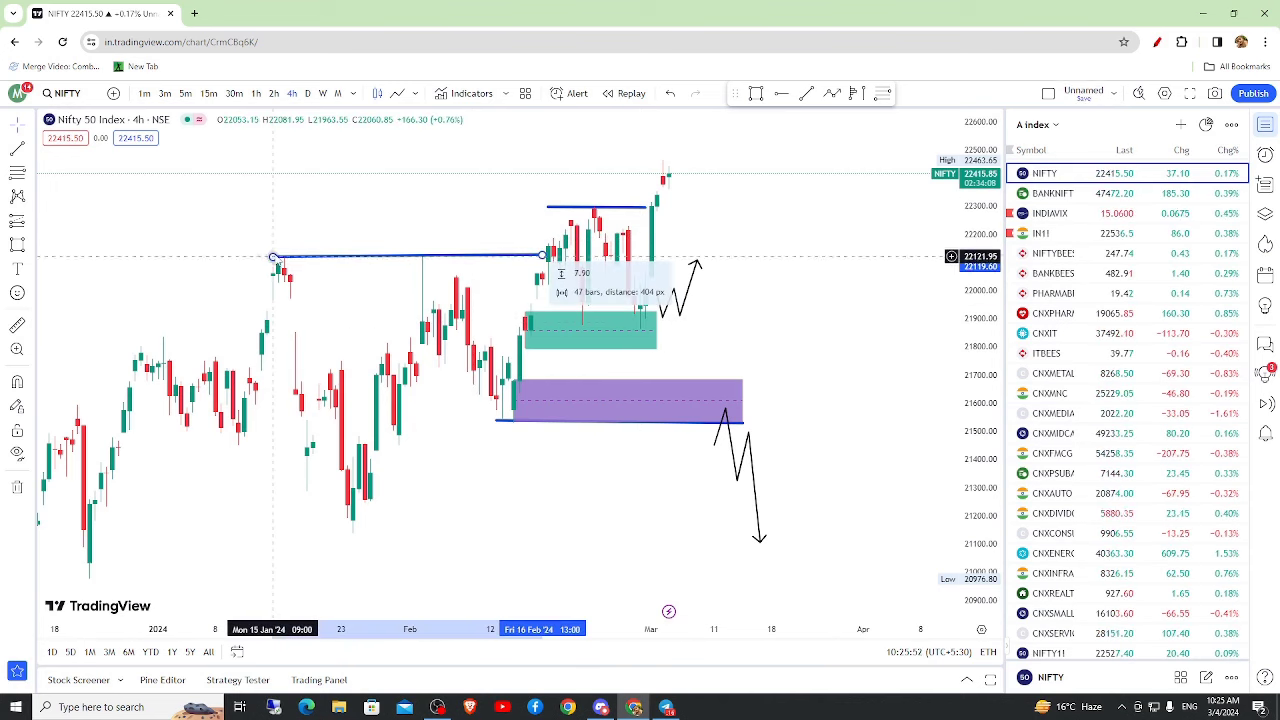
click(517, 240)
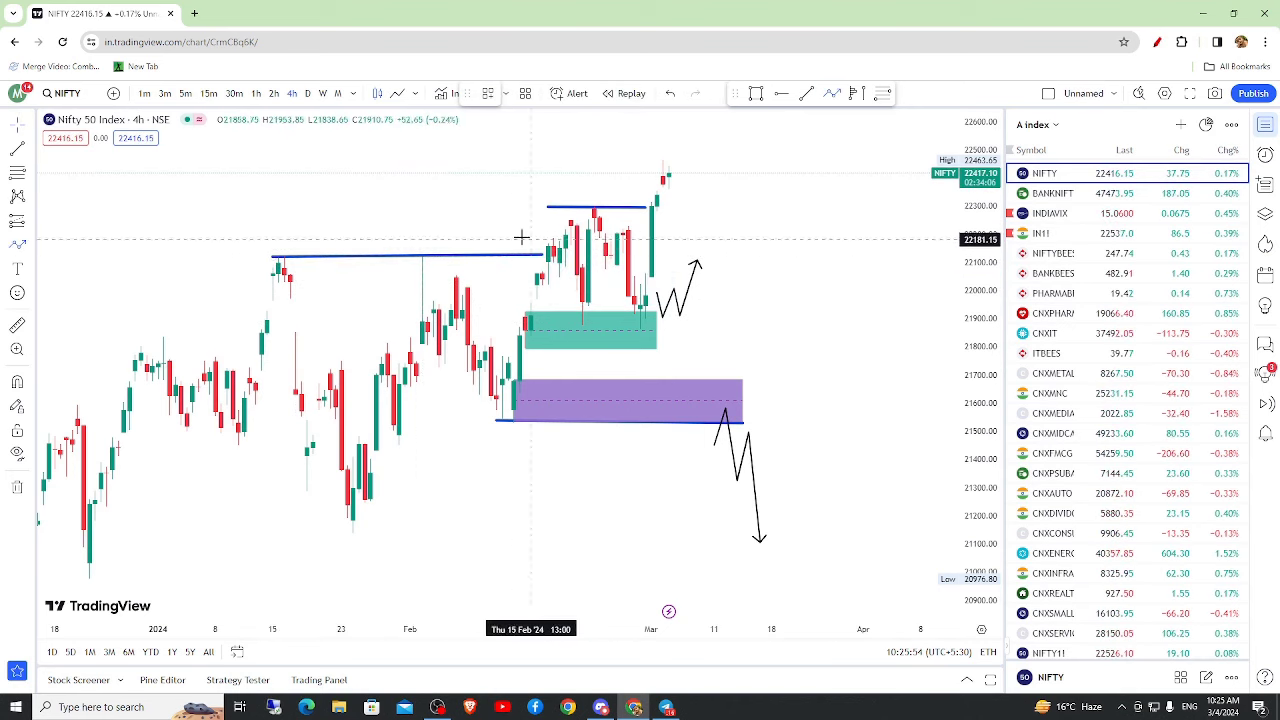
click(422, 256)
click(501, 418)
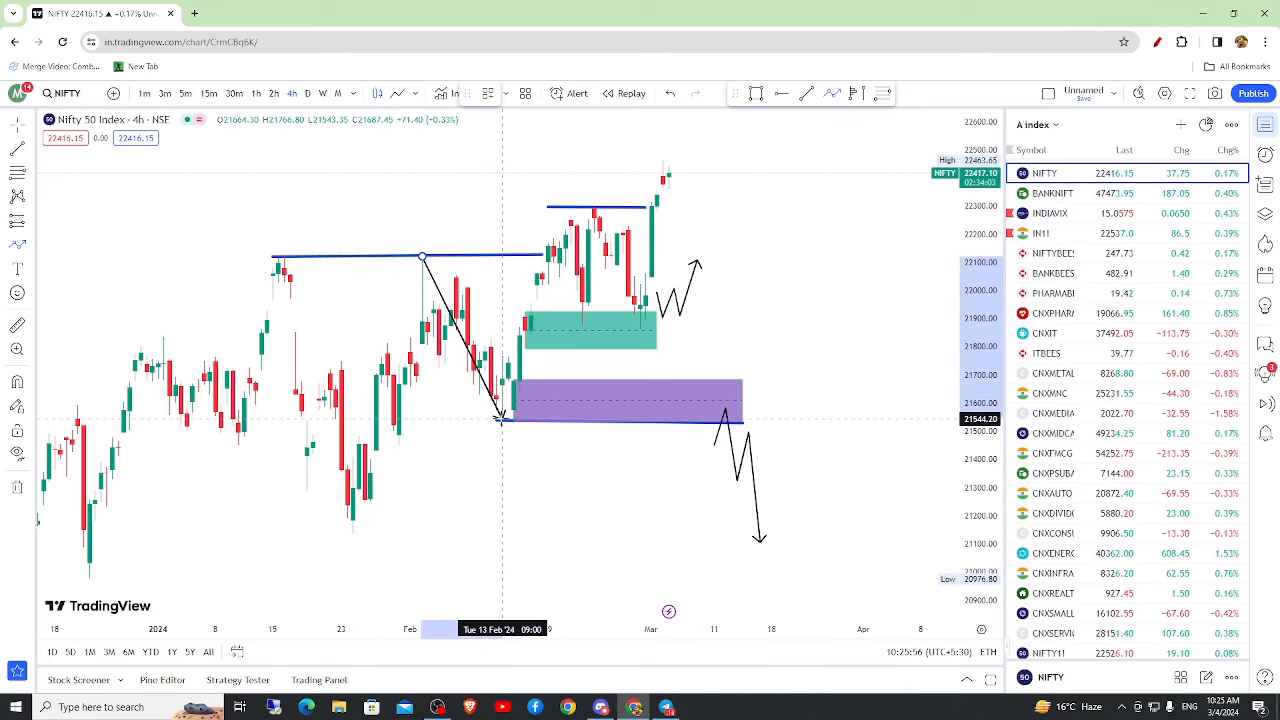
click(568, 200)
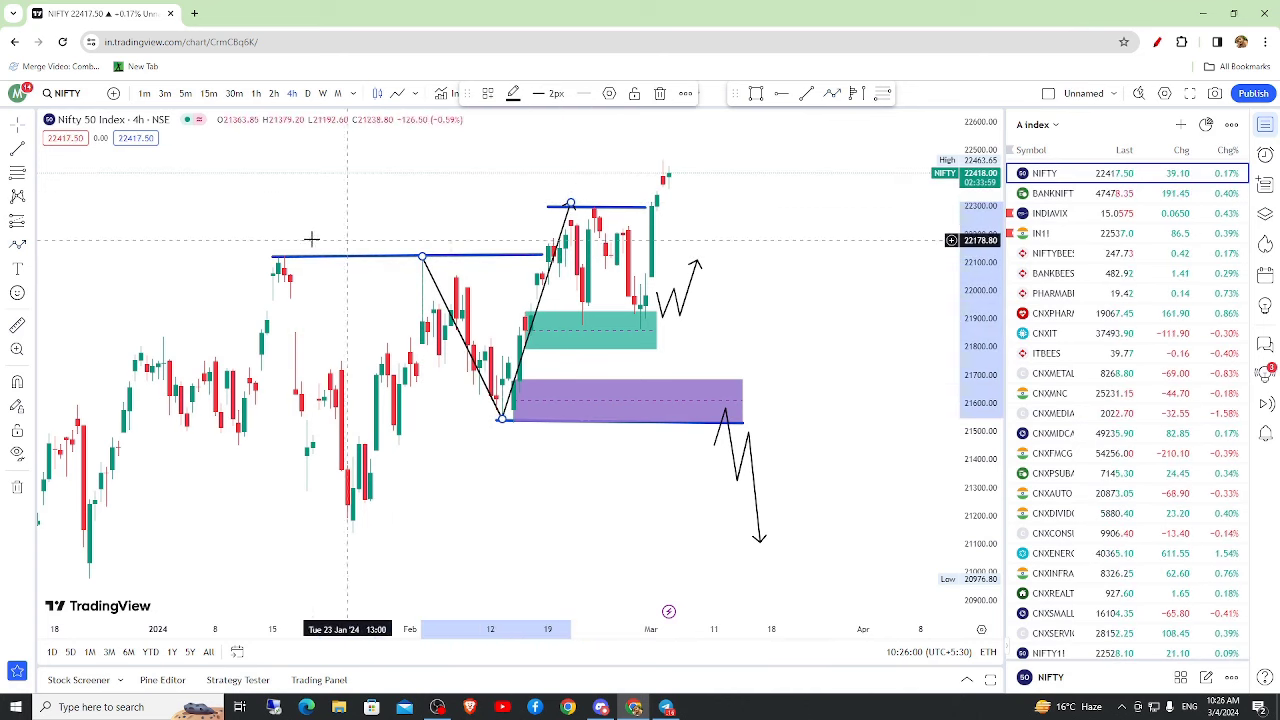
shift+click(541, 255)
Draw a Fibonacci retracement from the swing low to the high, check it, then delete it
click(381, 258)
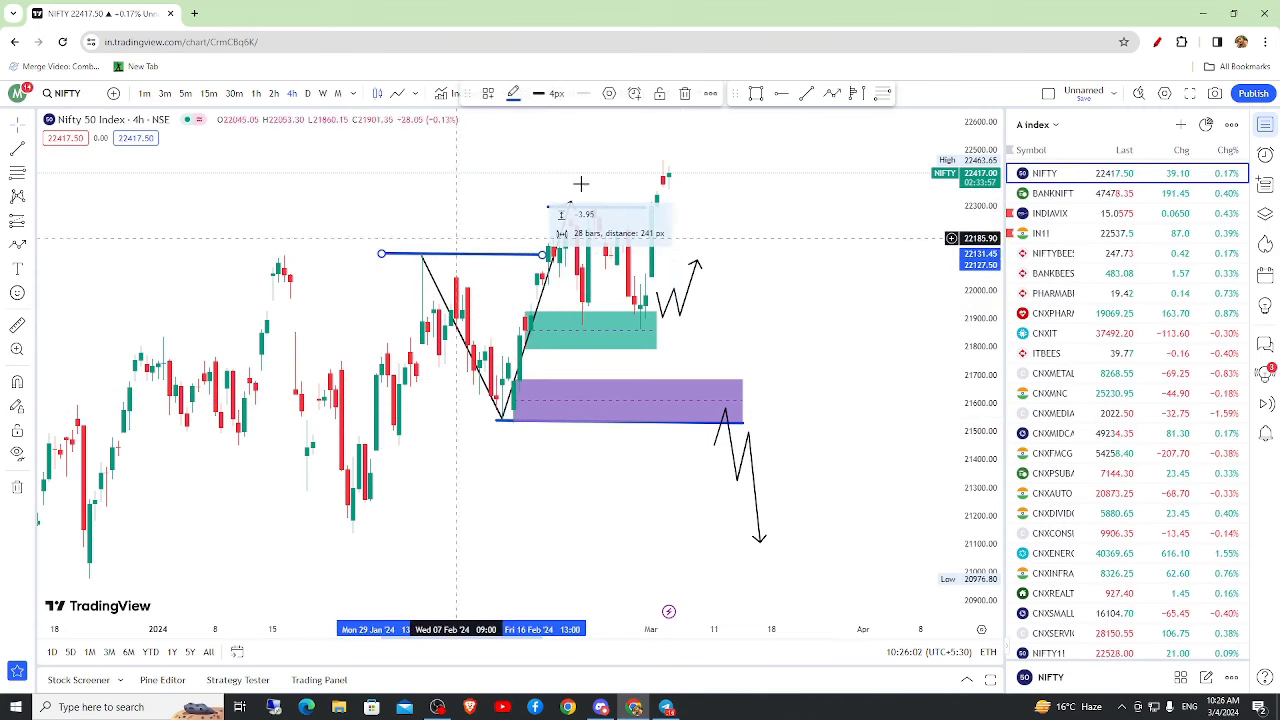
key(alt+f)
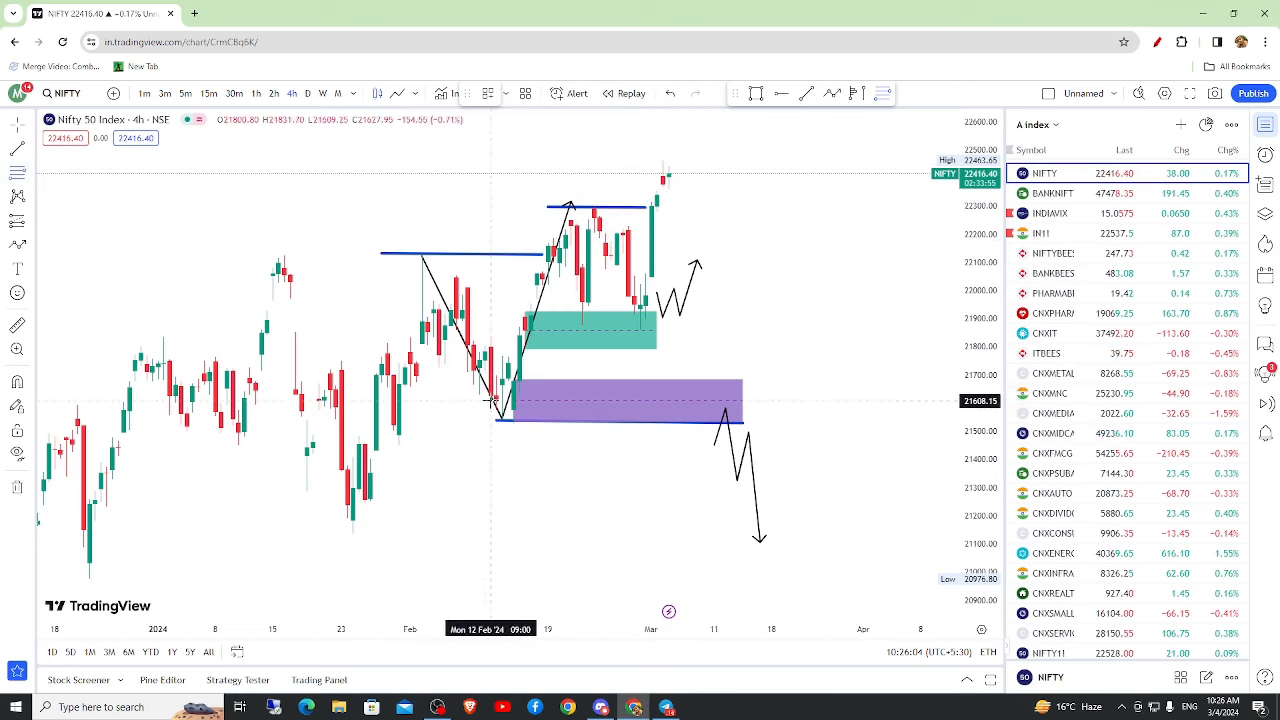
click(496, 420)
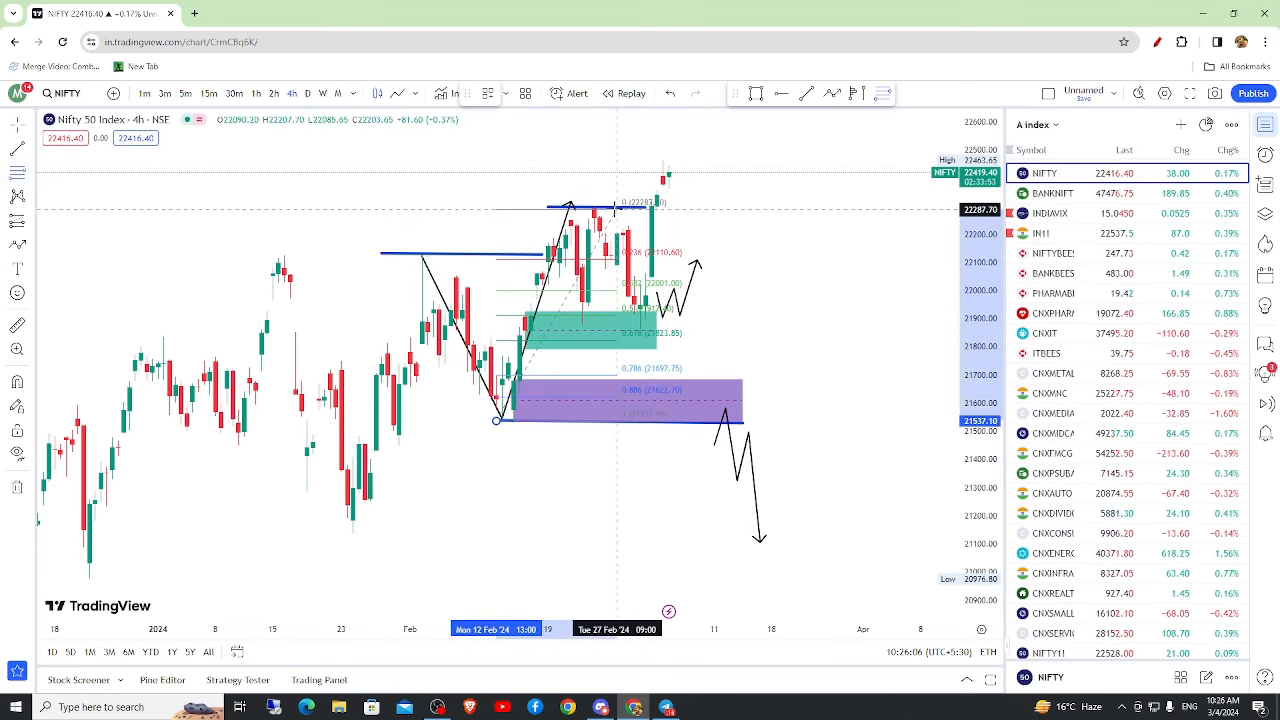
click(617, 205)
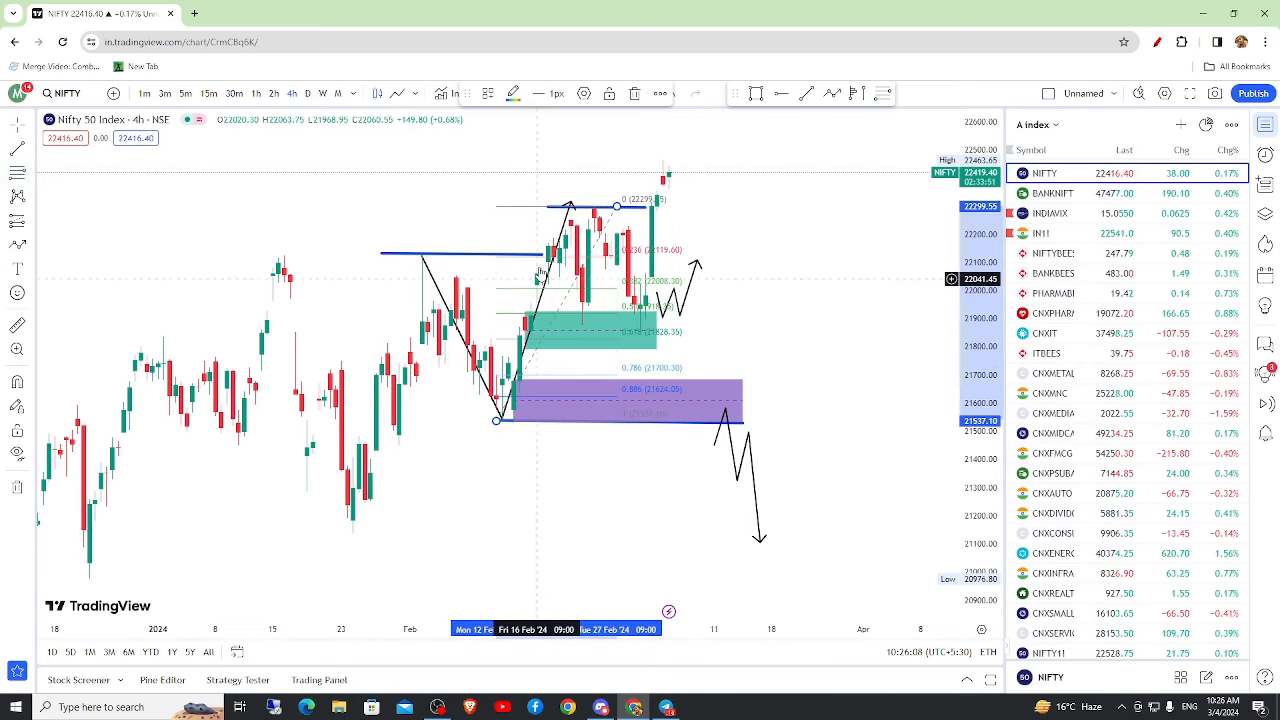
click(548, 208)
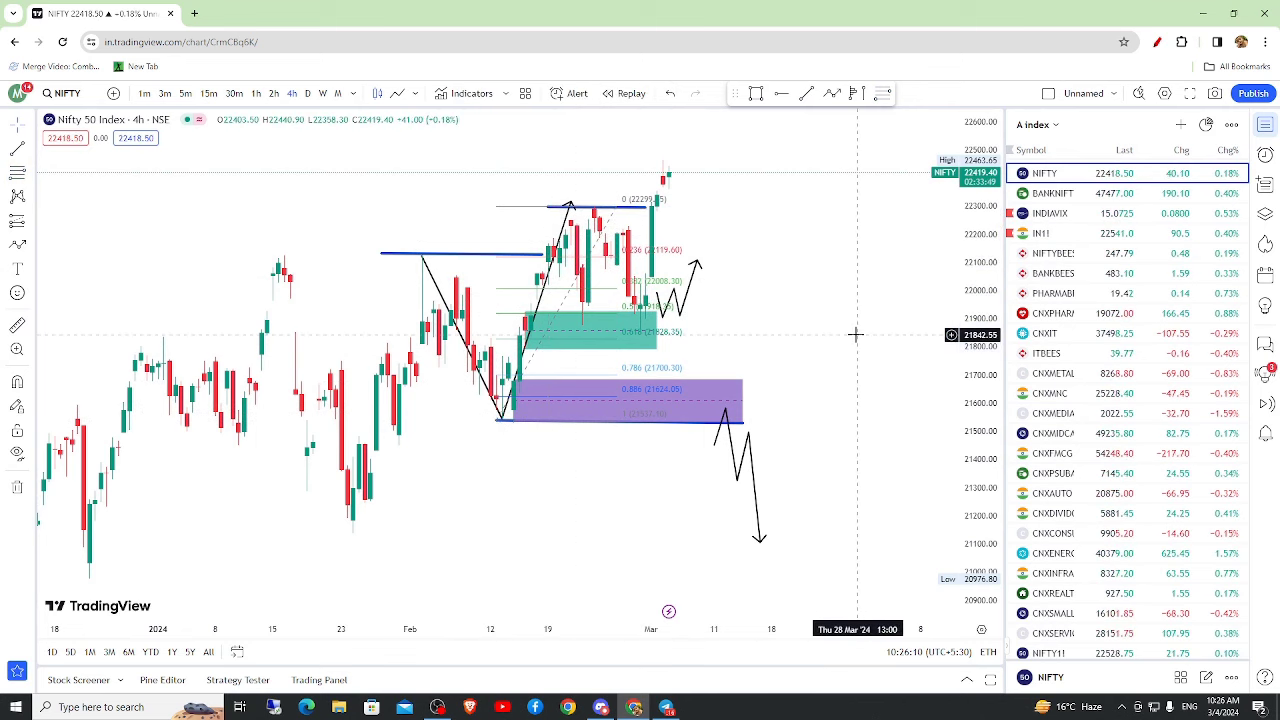
drag(834, 335, 791, 337)
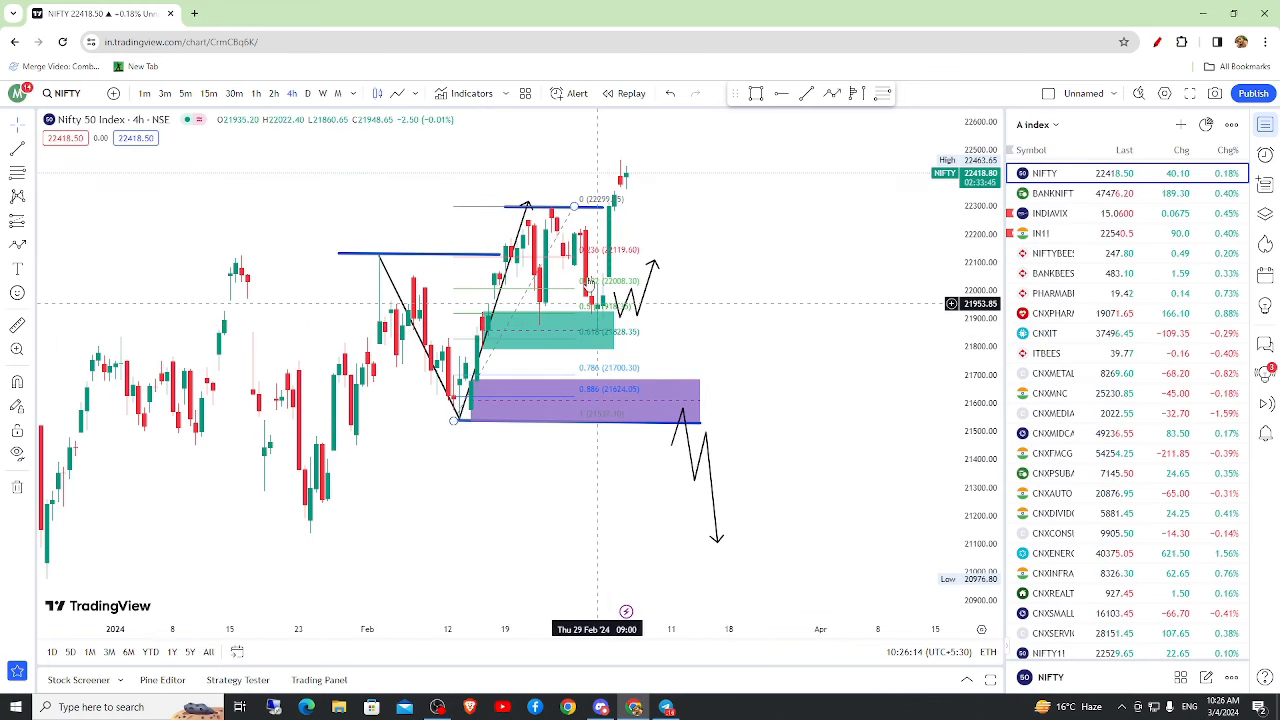
click(466, 207)
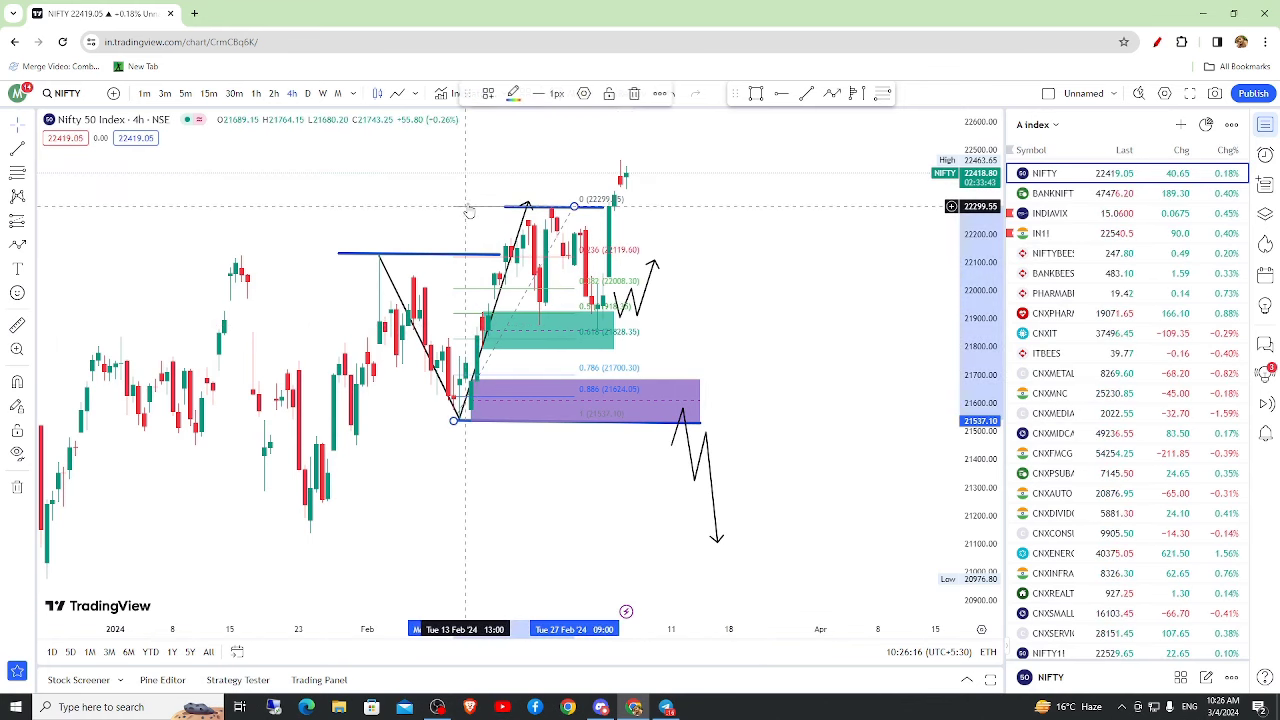
key(Delete)
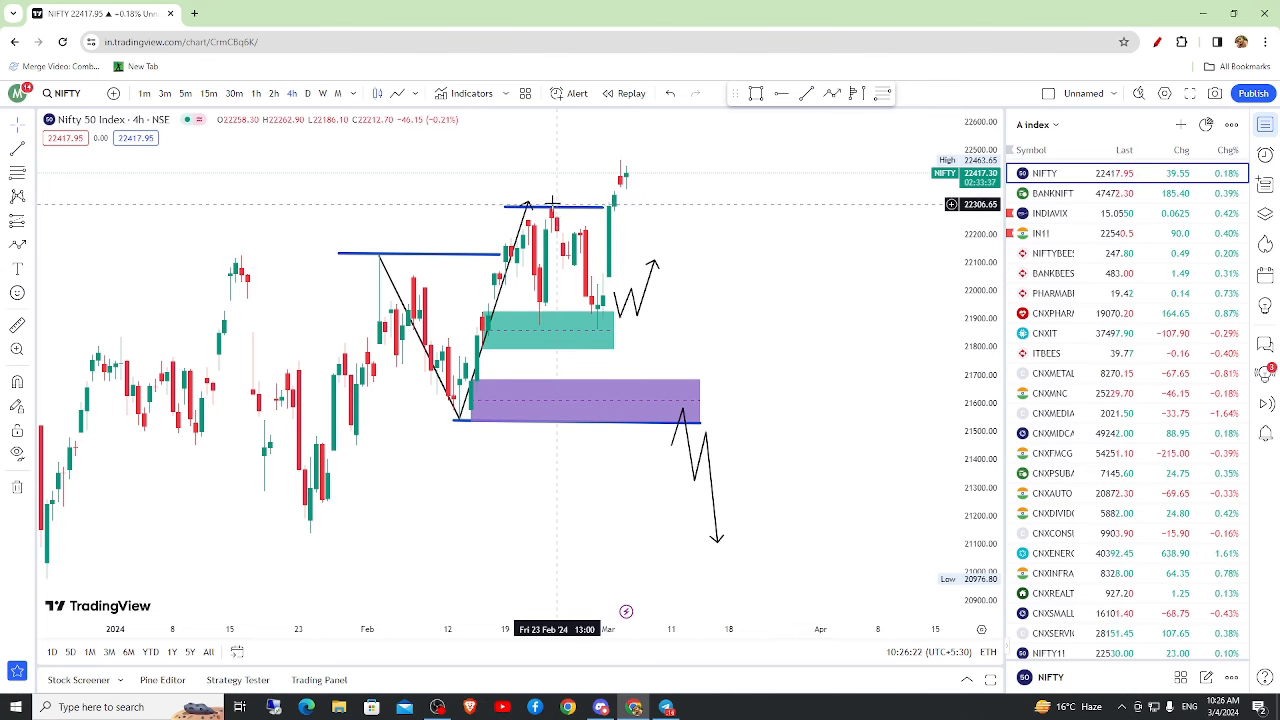
Draw a short blue horizontal line inside the green zone, extending slightly past its right edge
click(529, 325)
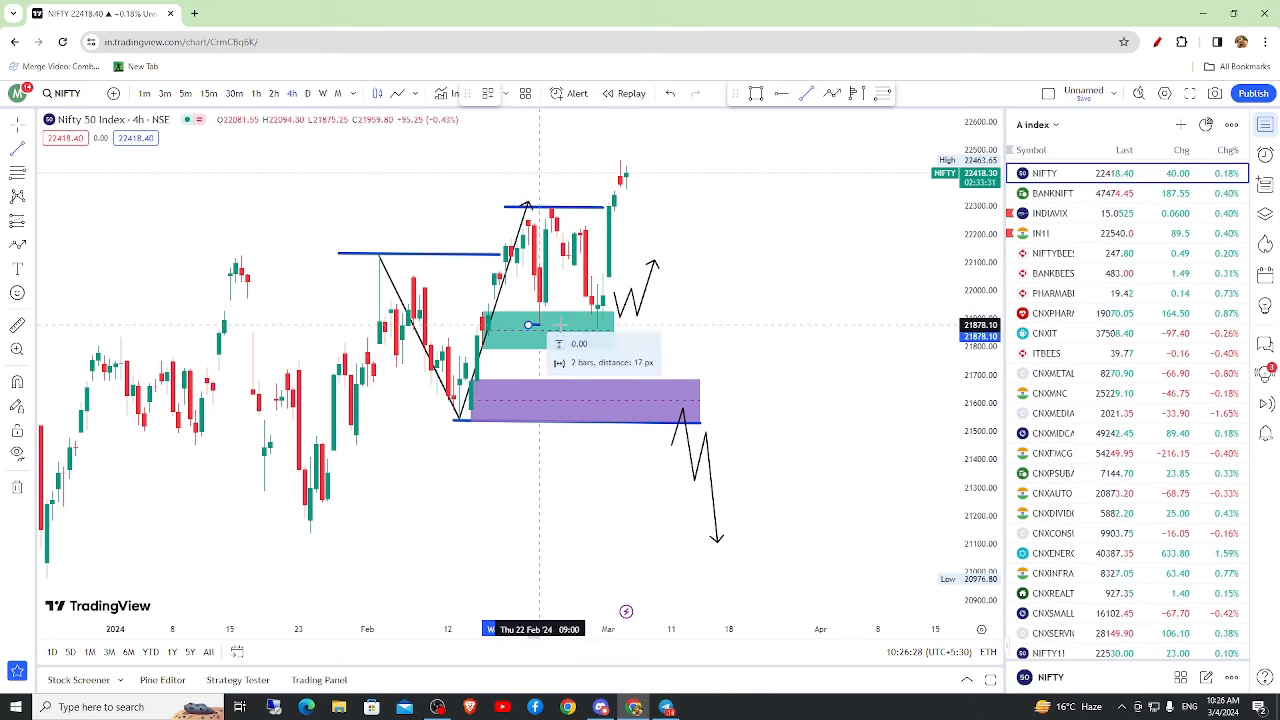
click(614, 325)
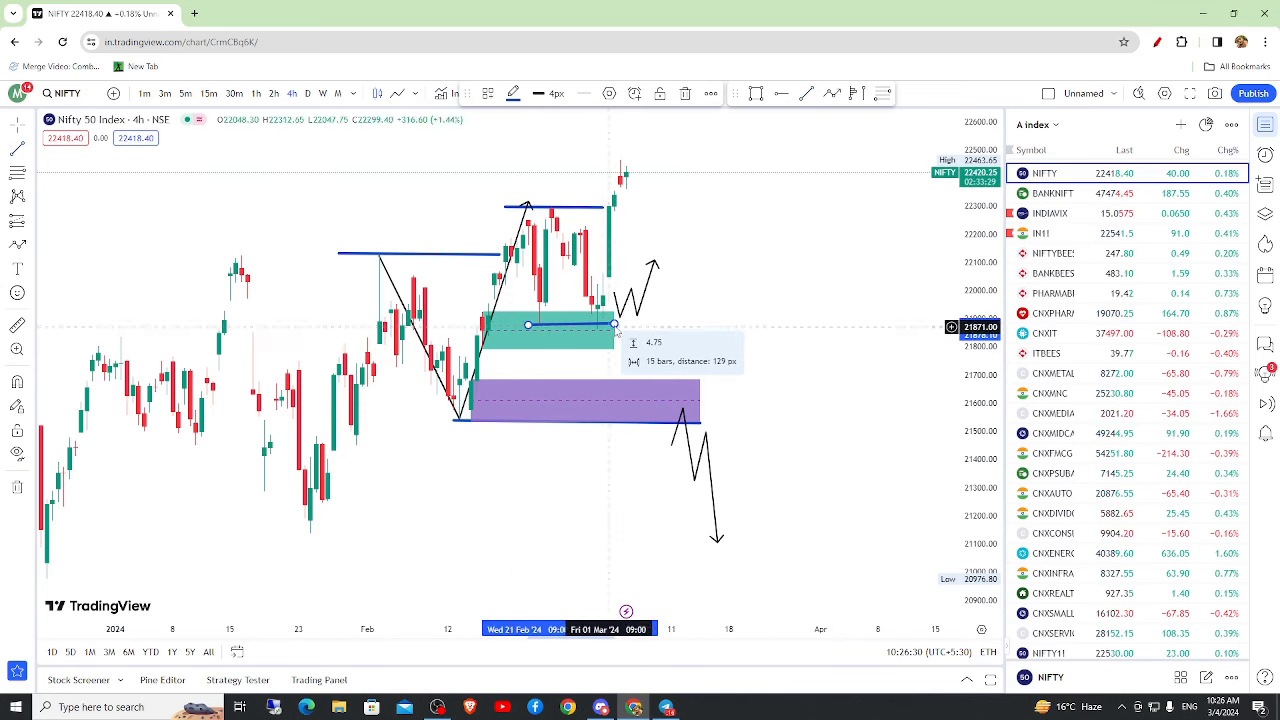
drag(614, 325, 631, 325)
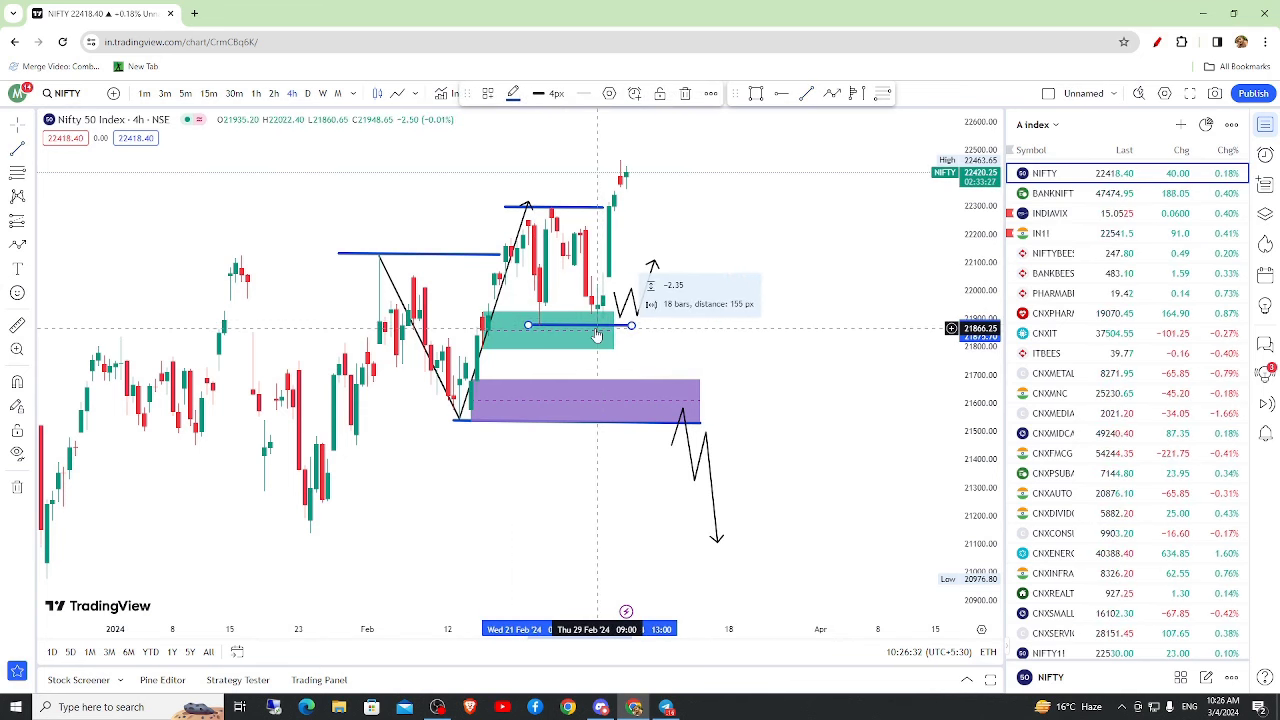
scroll(665, 390, up, 2)
drag(665, 390, 777, 391)
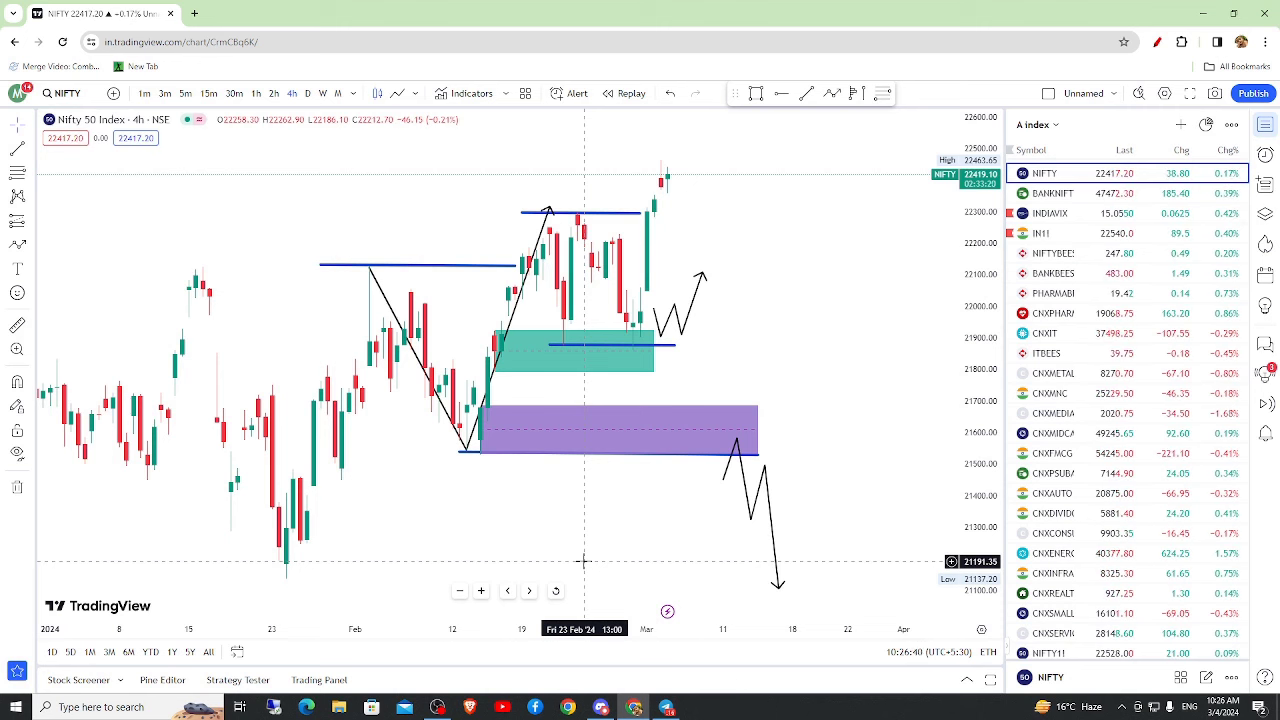
drag(550, 345, 536, 346)
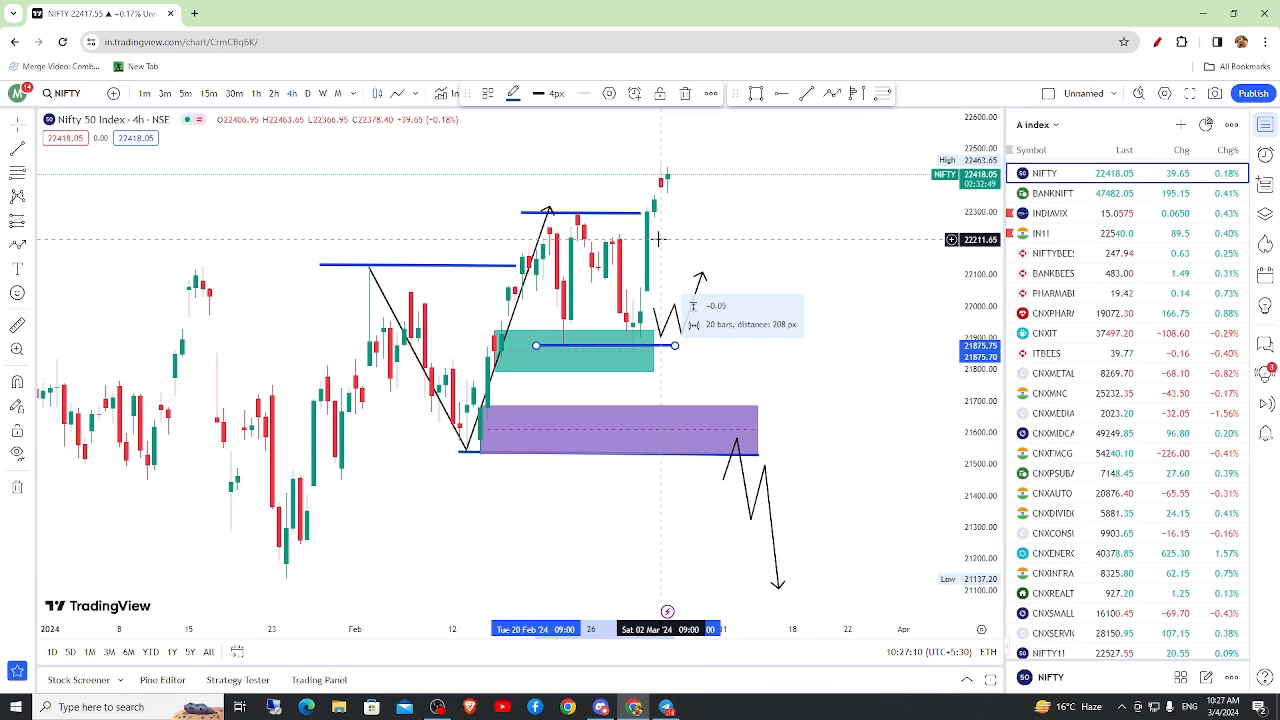
Nudge the top blue line right and lower the black projection path's top point slightly
drag(801, 362, 857, 360)
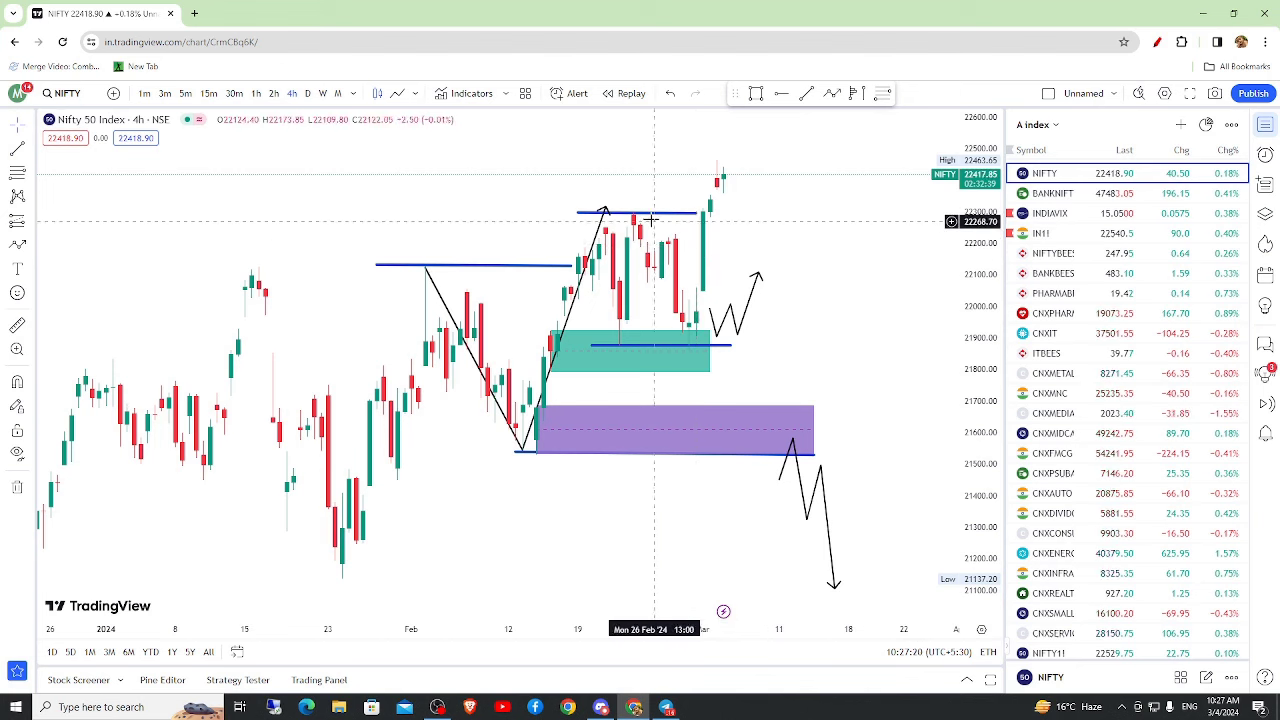
drag(668, 210, 687, 193)
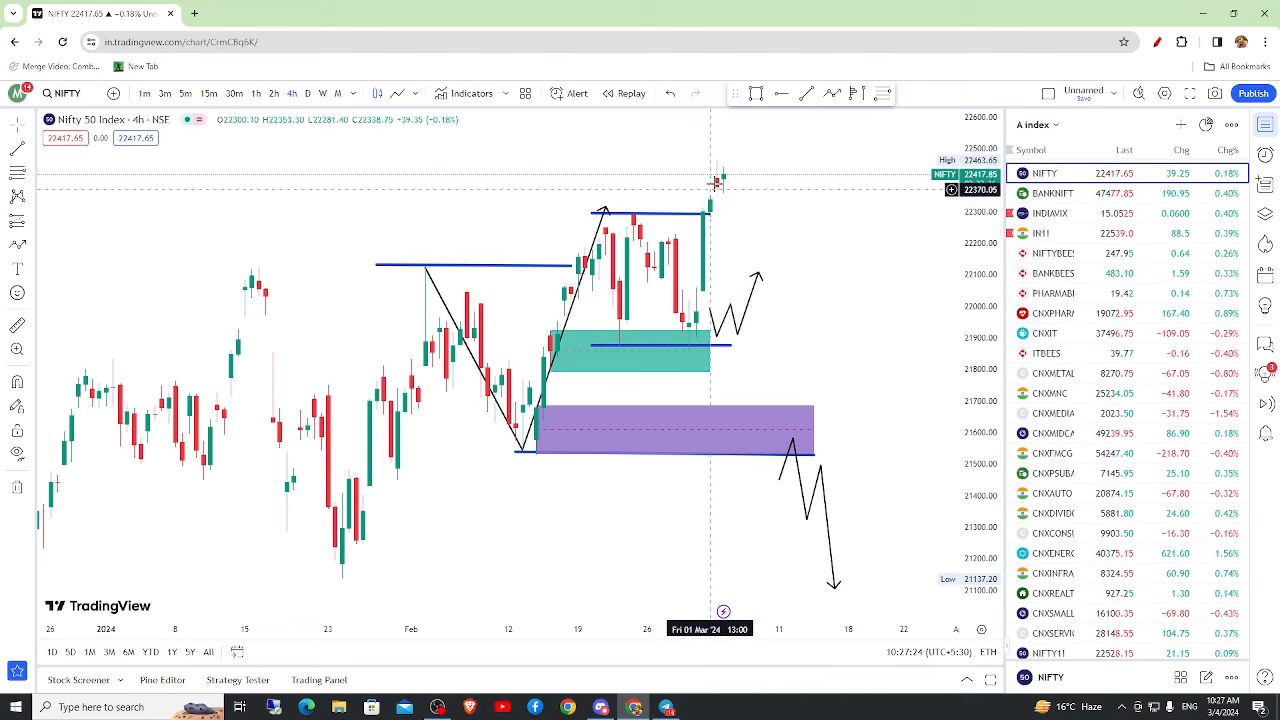
scroll(851, 303, right, 2)
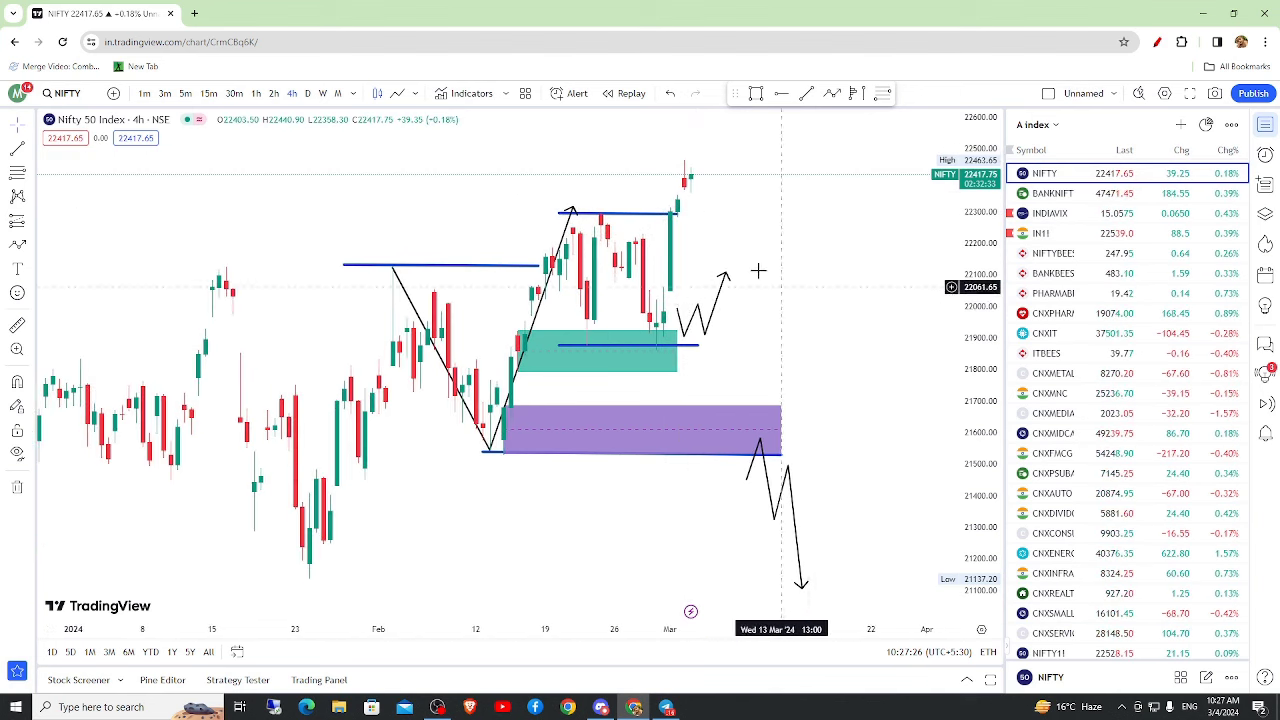
click(572, 210)
drag(572, 210, 565, 215)
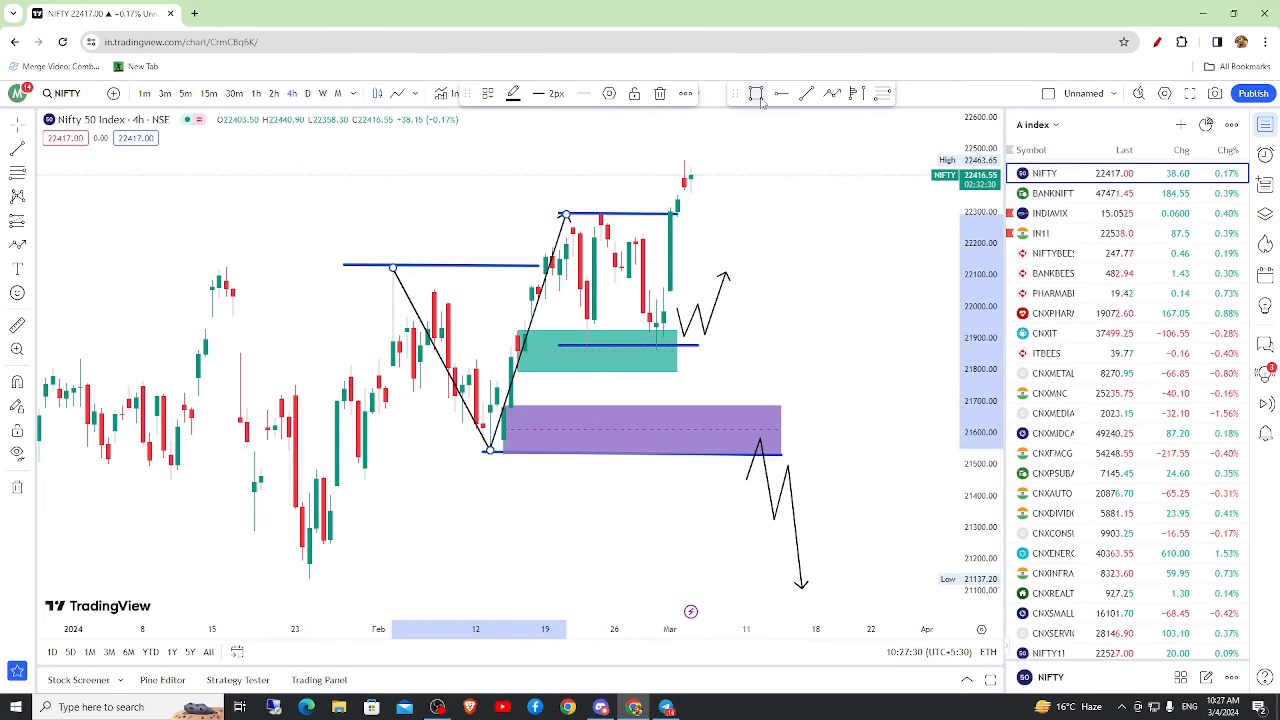
click(665, 295)
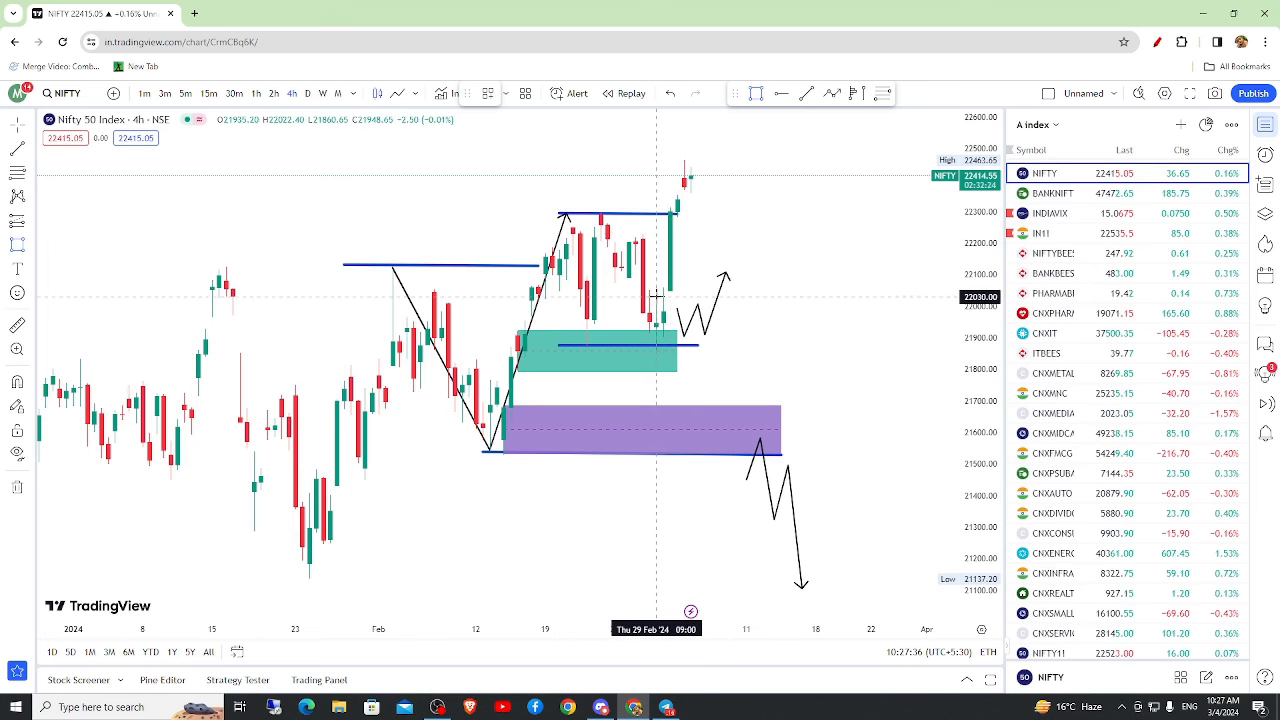
Draw a green zone right of the latest candles and move the W projection onto its right end
drag(656, 297, 885, 349)
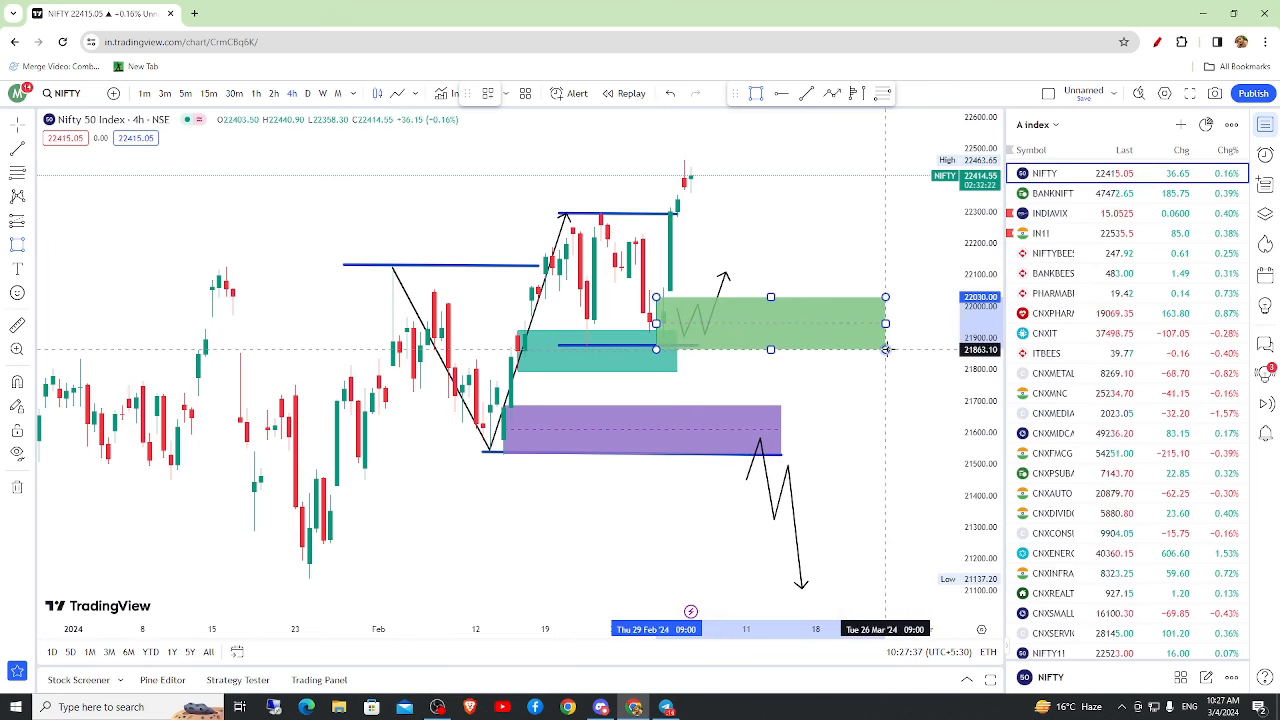
click(900, 416)
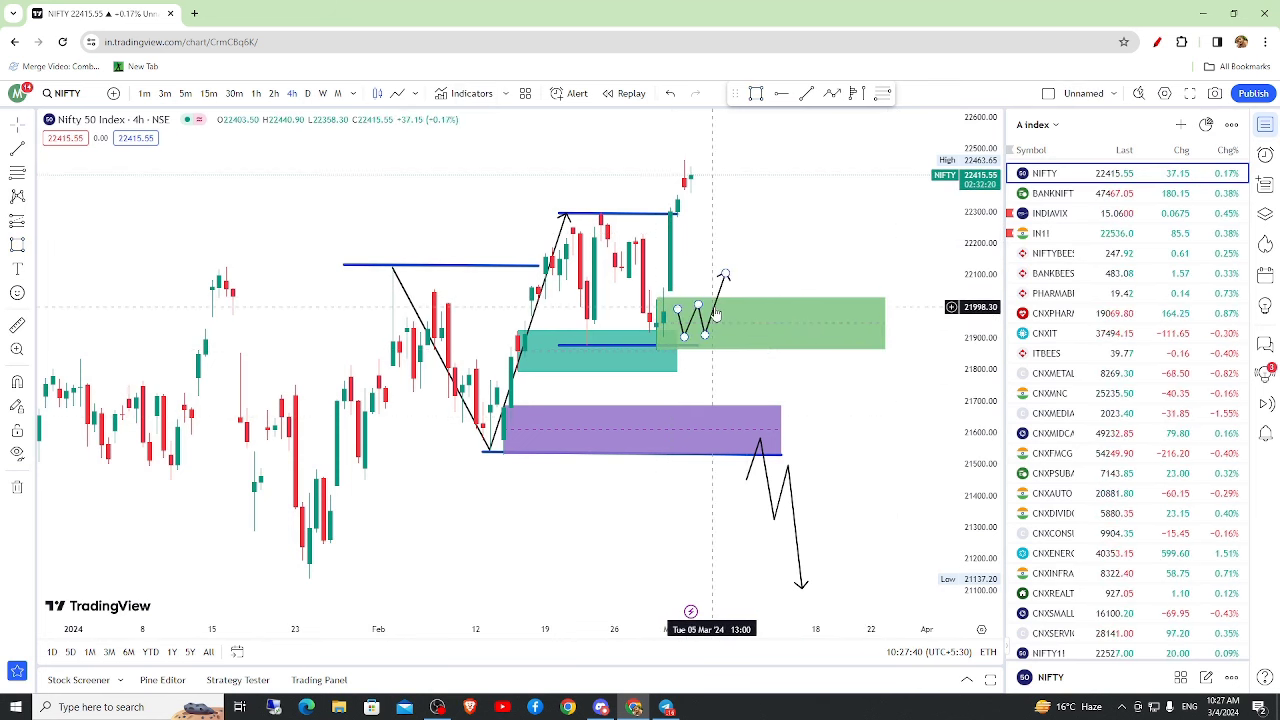
drag(718, 308, 836, 291)
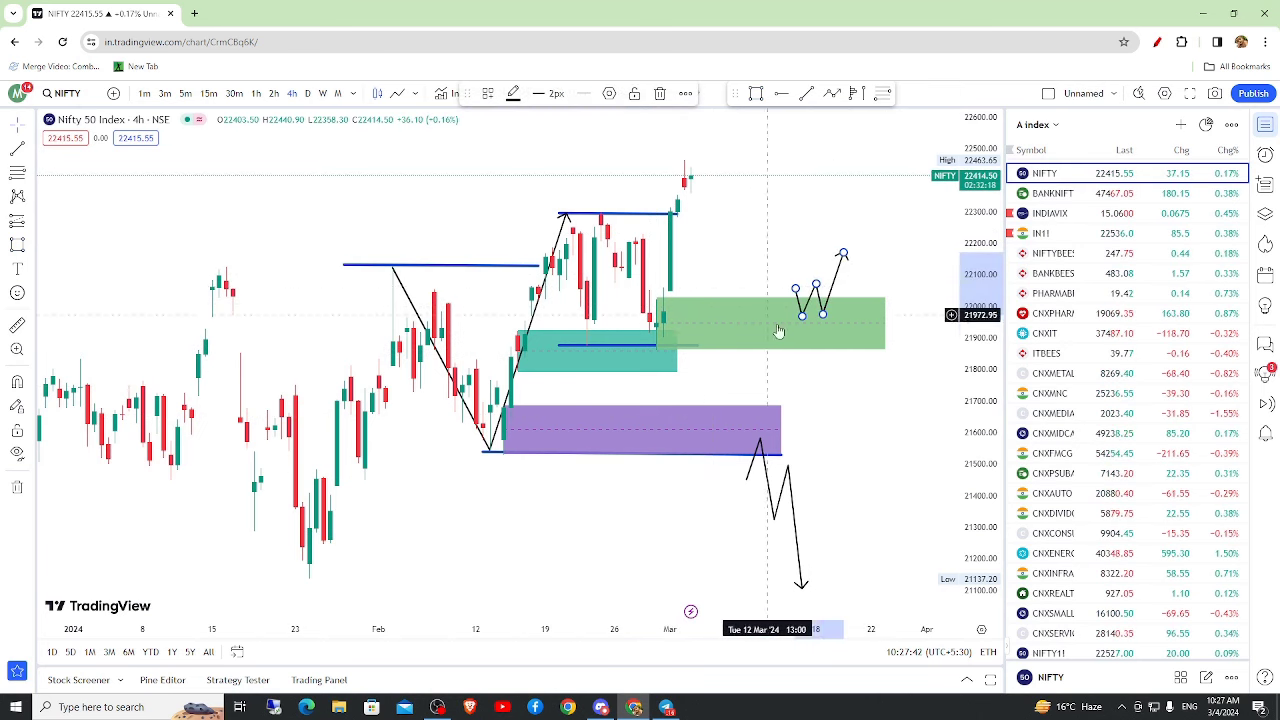
Draw a trial zigzag path from the recent high after the last candle, then delete it
click(806, 93)
click(698, 191)
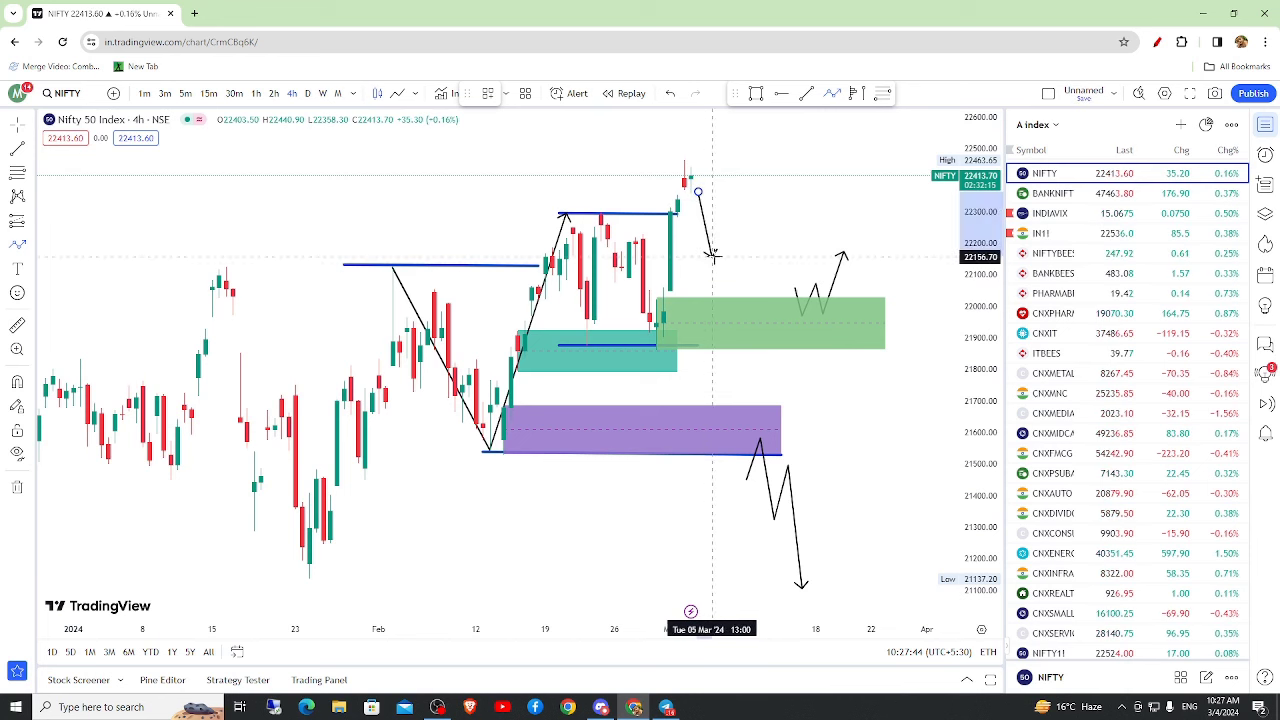
click(711, 257)
click(725, 219)
click(739, 281)
click(760, 238)
click(781, 311)
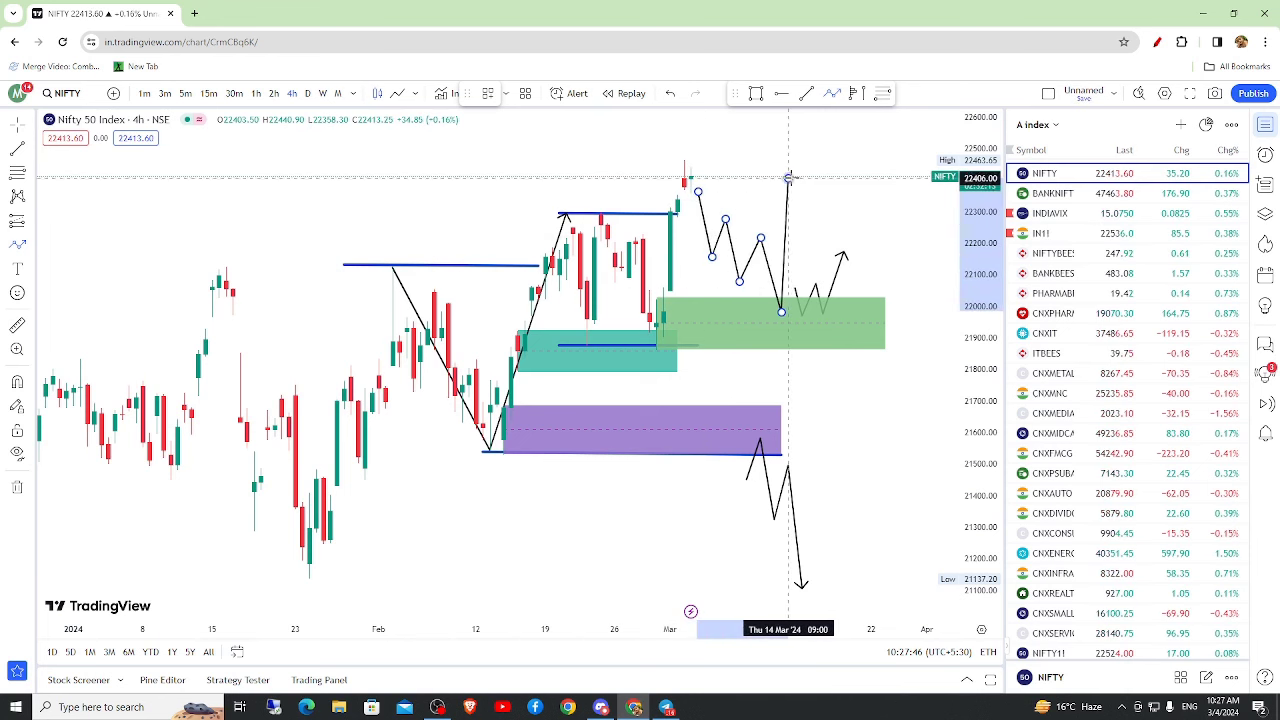
double_click(791, 178)
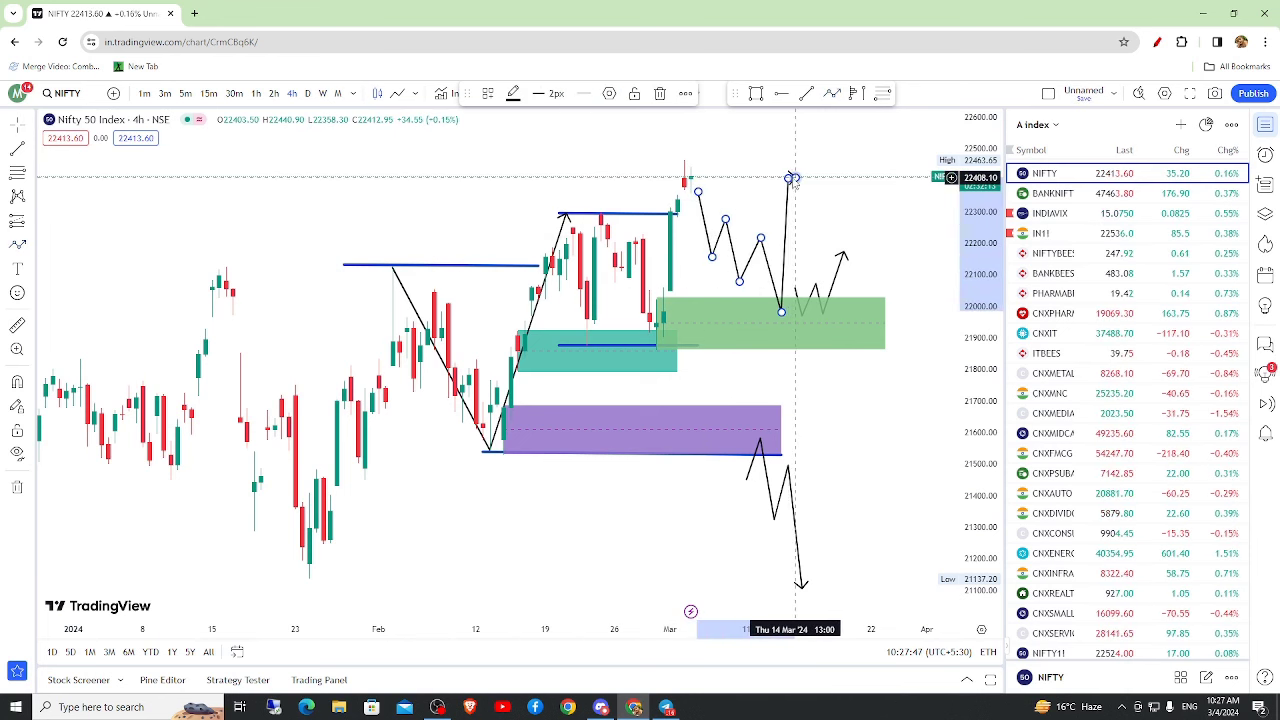
click(659, 93)
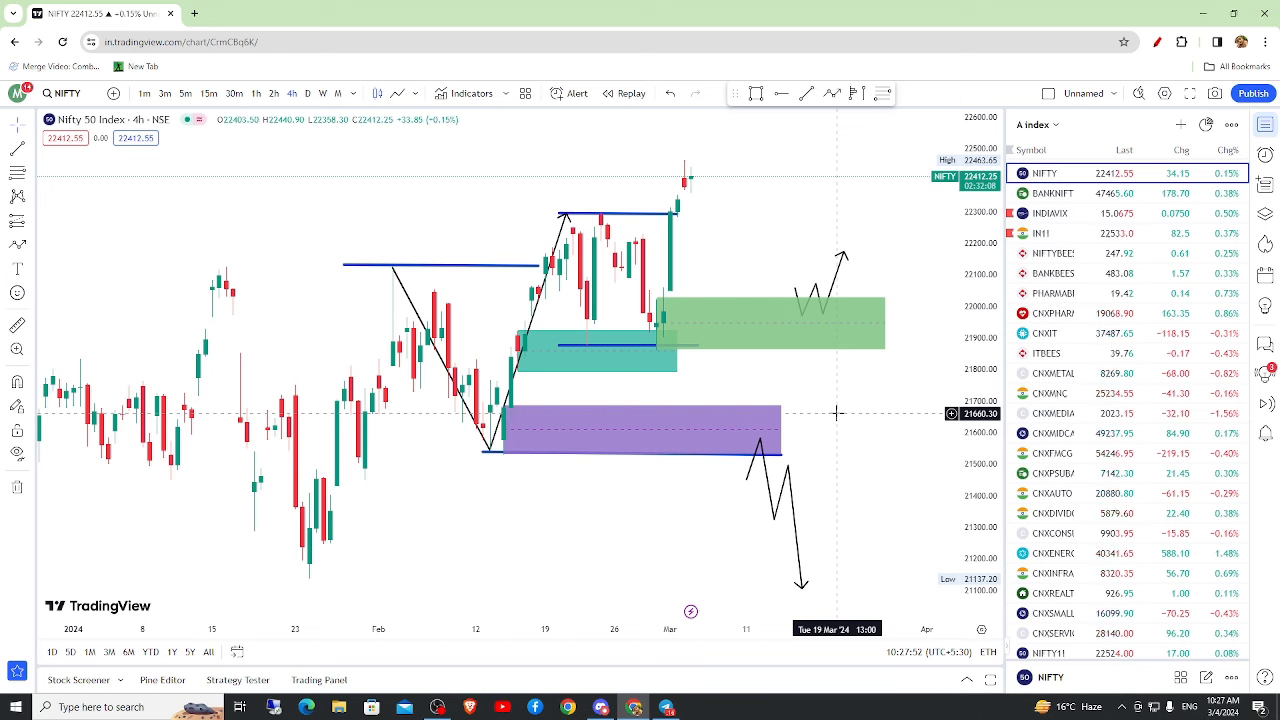
scroll(837, 413, down, 2)
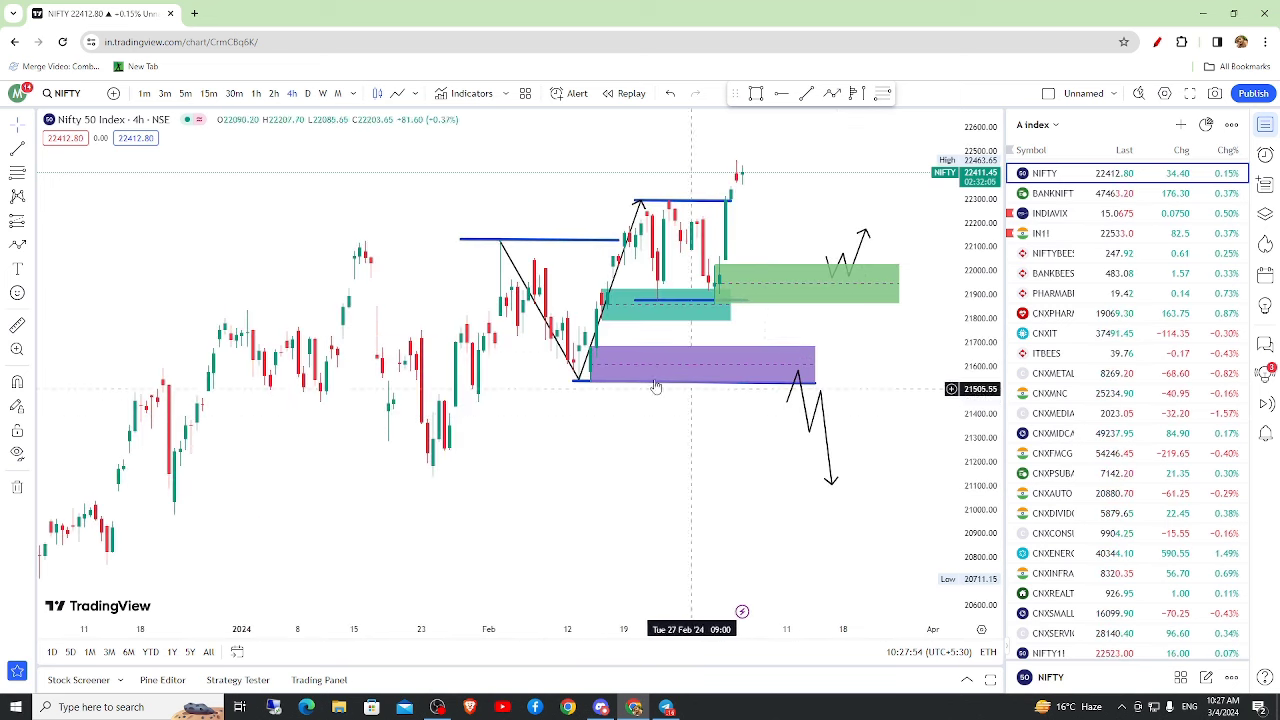
click(747, 388)
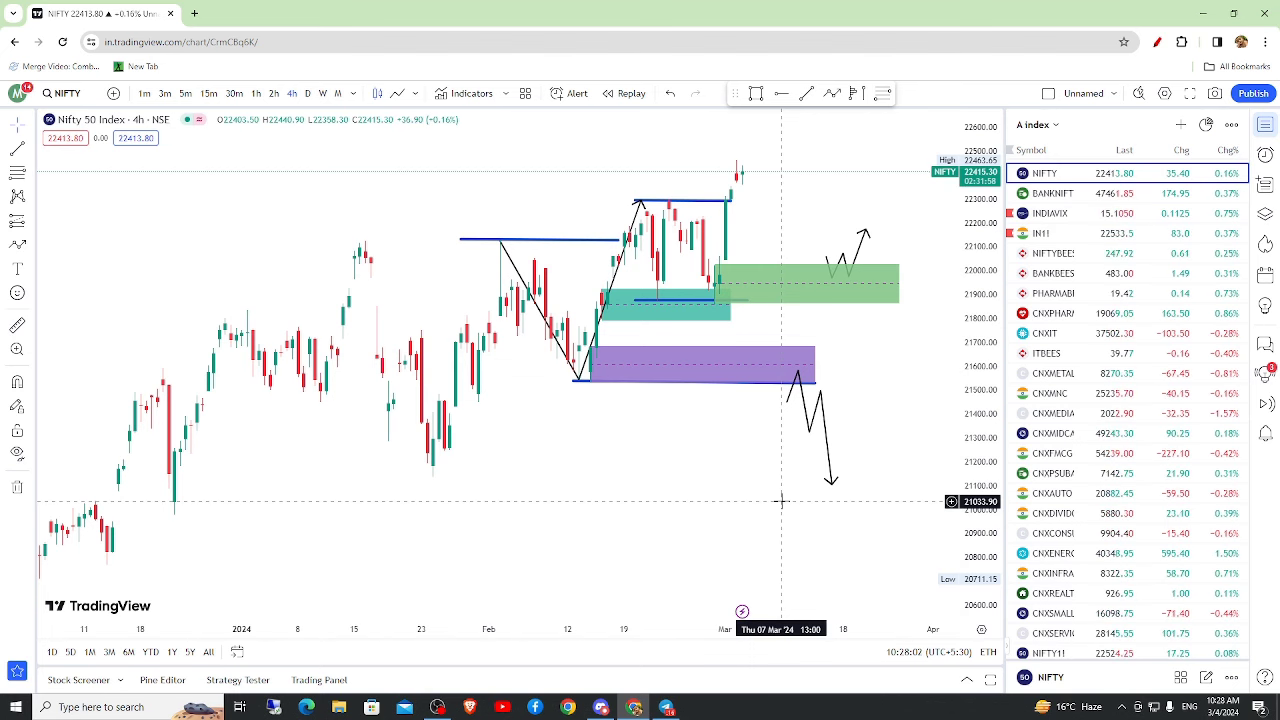
scroll(781, 500, up, 1)
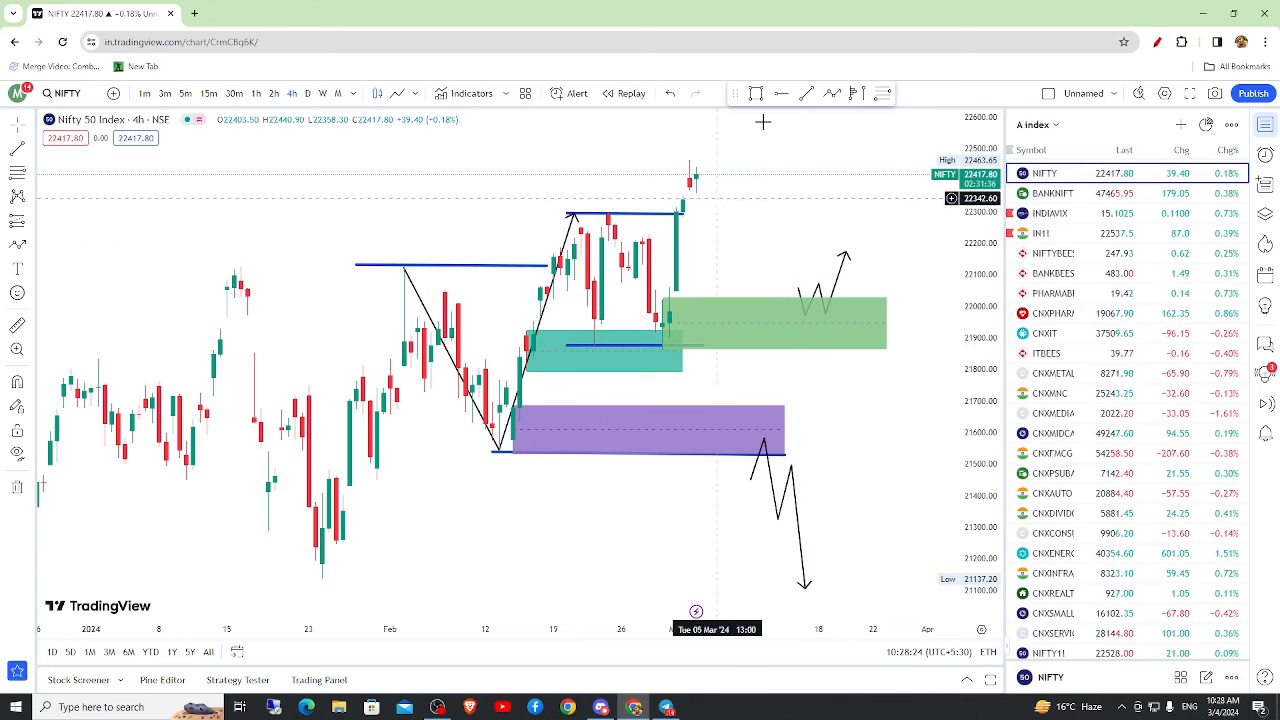
click(832, 93)
click(703, 188)
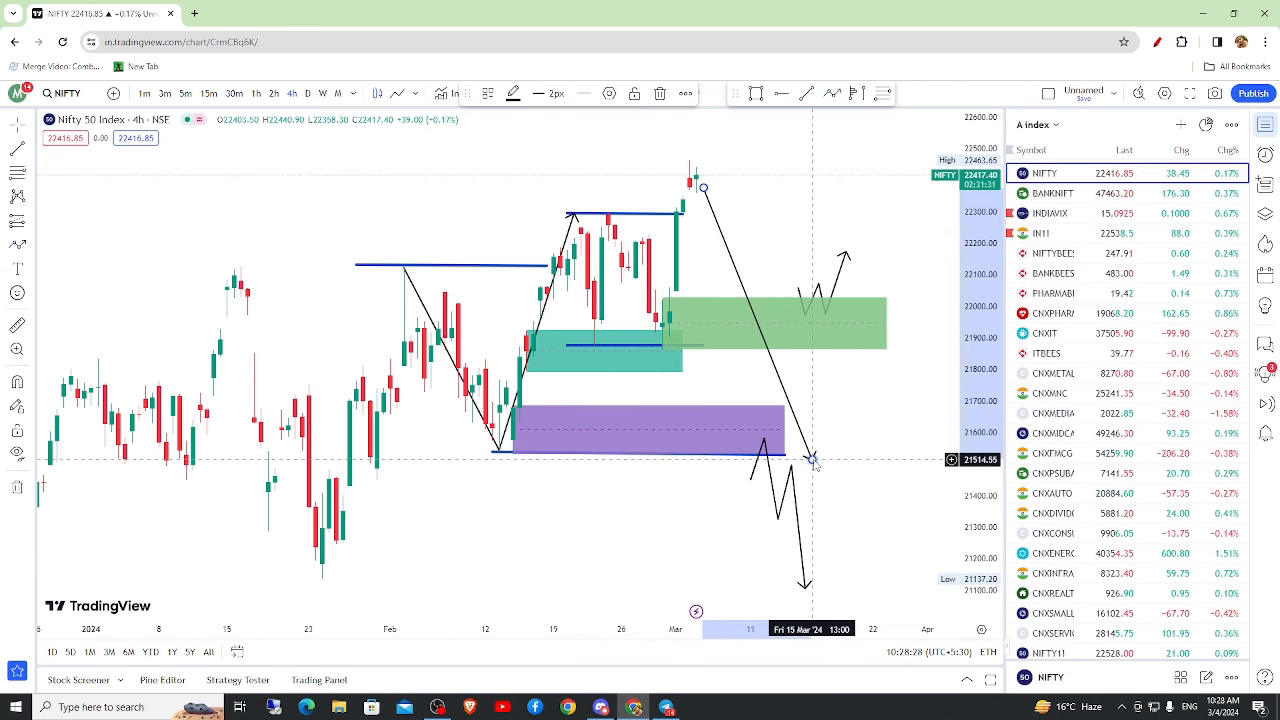
key(Escape)
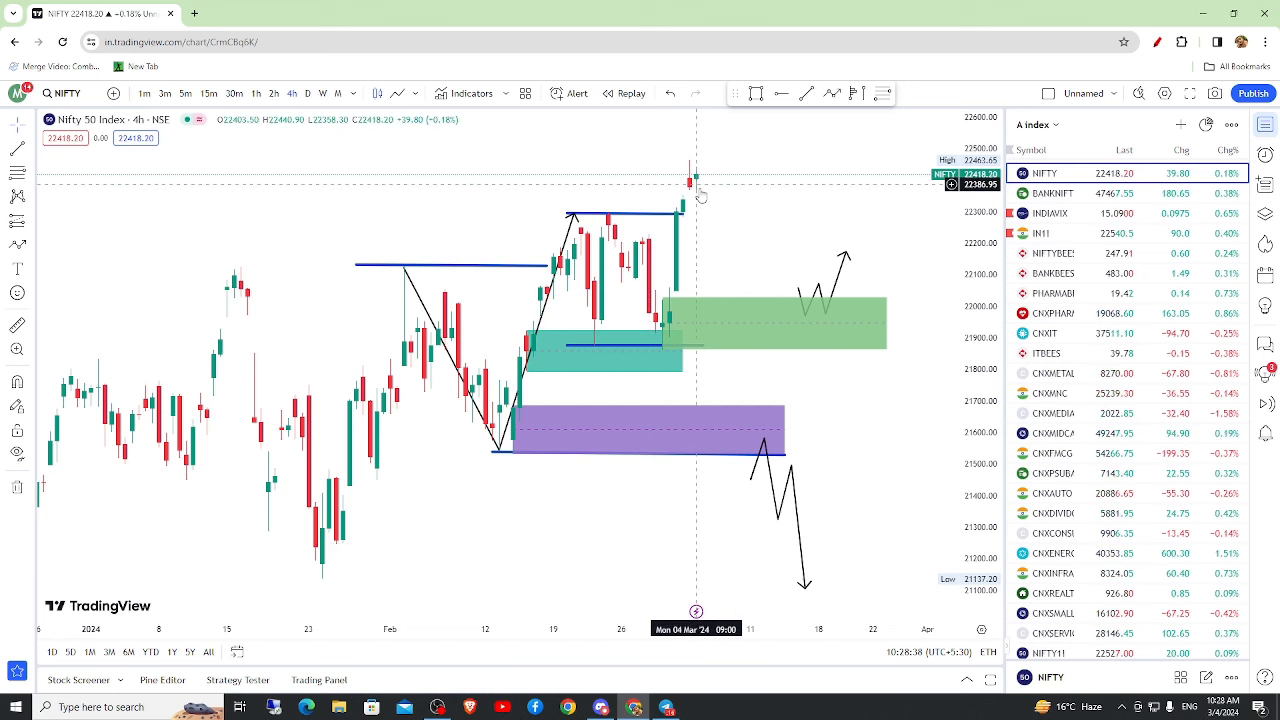
scroll(752, 380, down, 2)
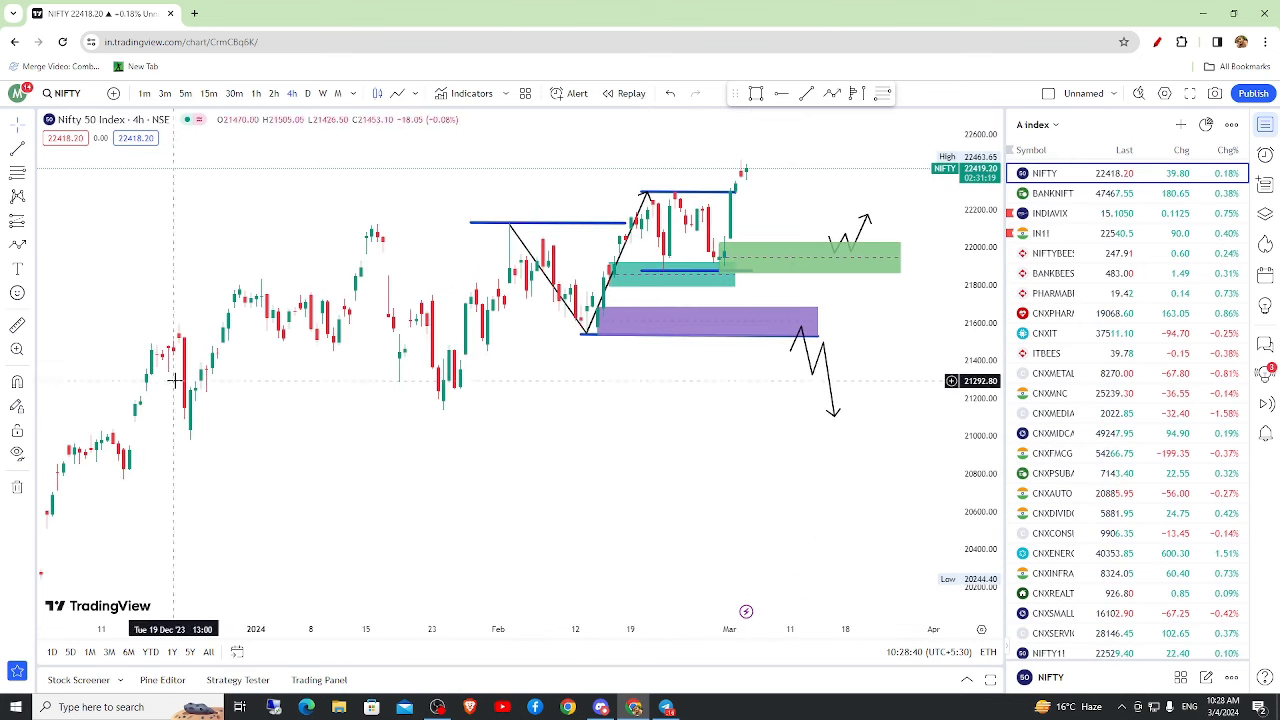
scroll(736, 180, up, 2)
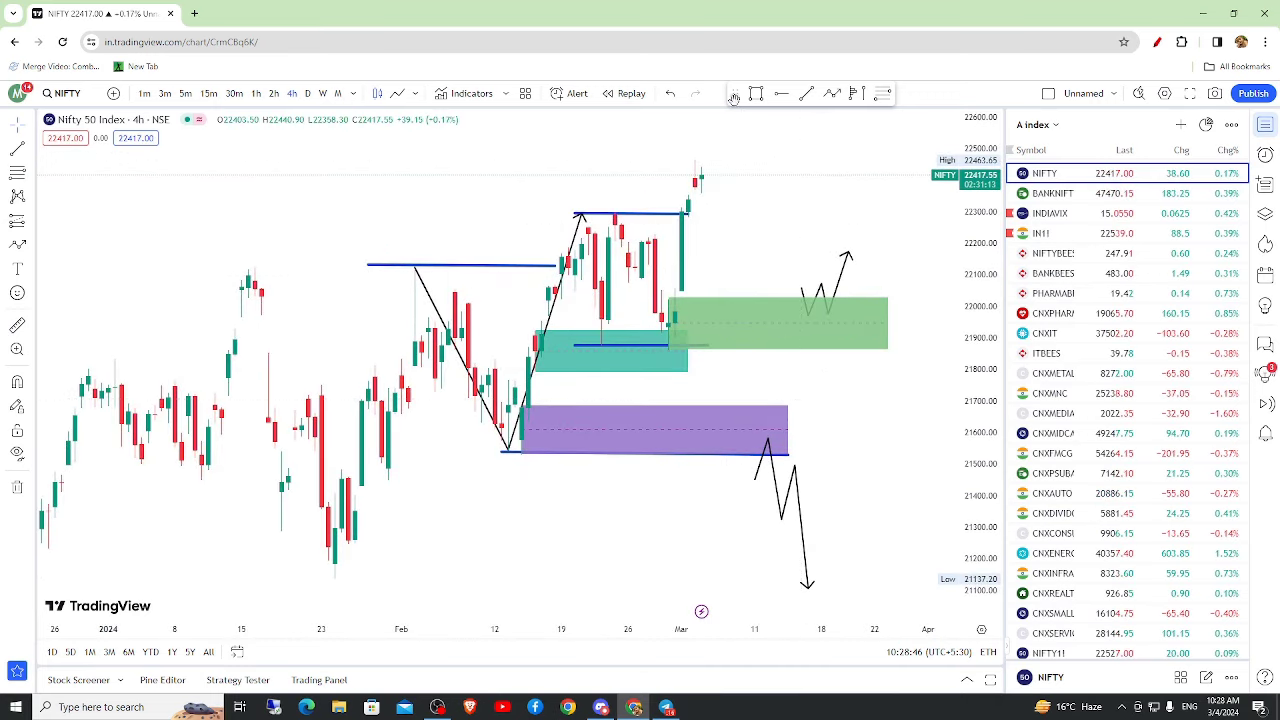
drag(707, 180, 741, 295)
click(661, 93)
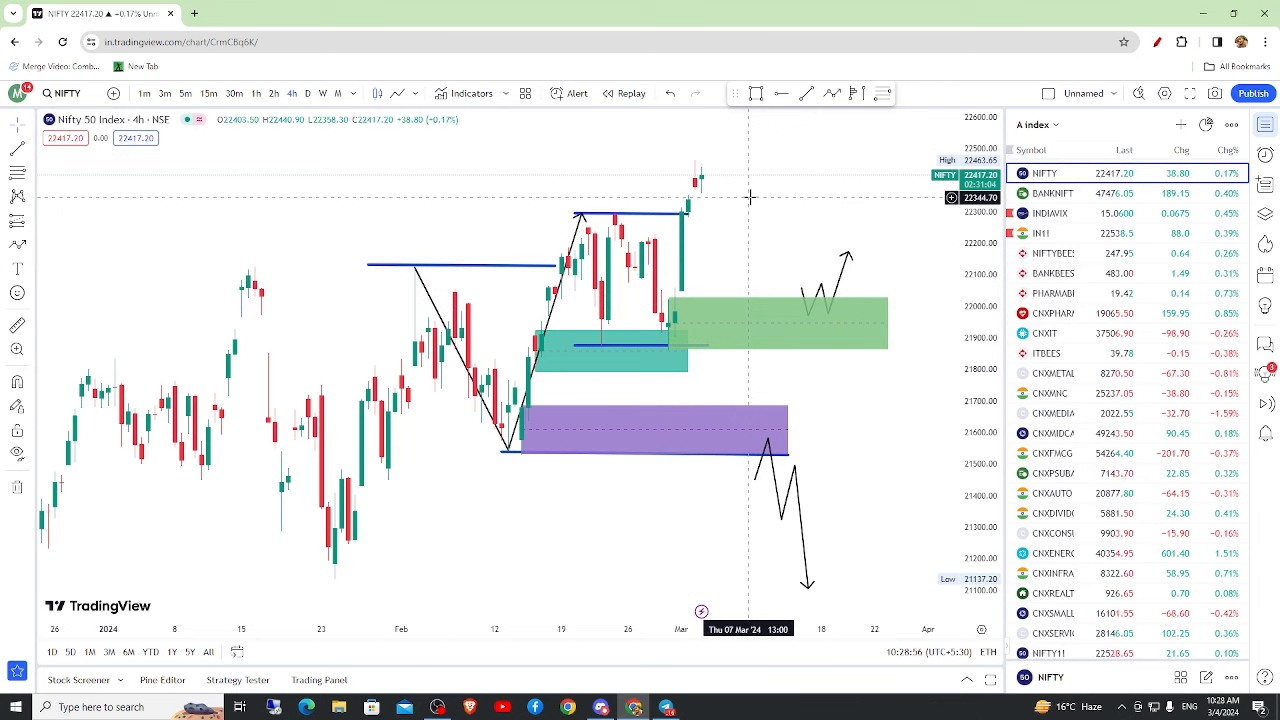
click(16, 172)
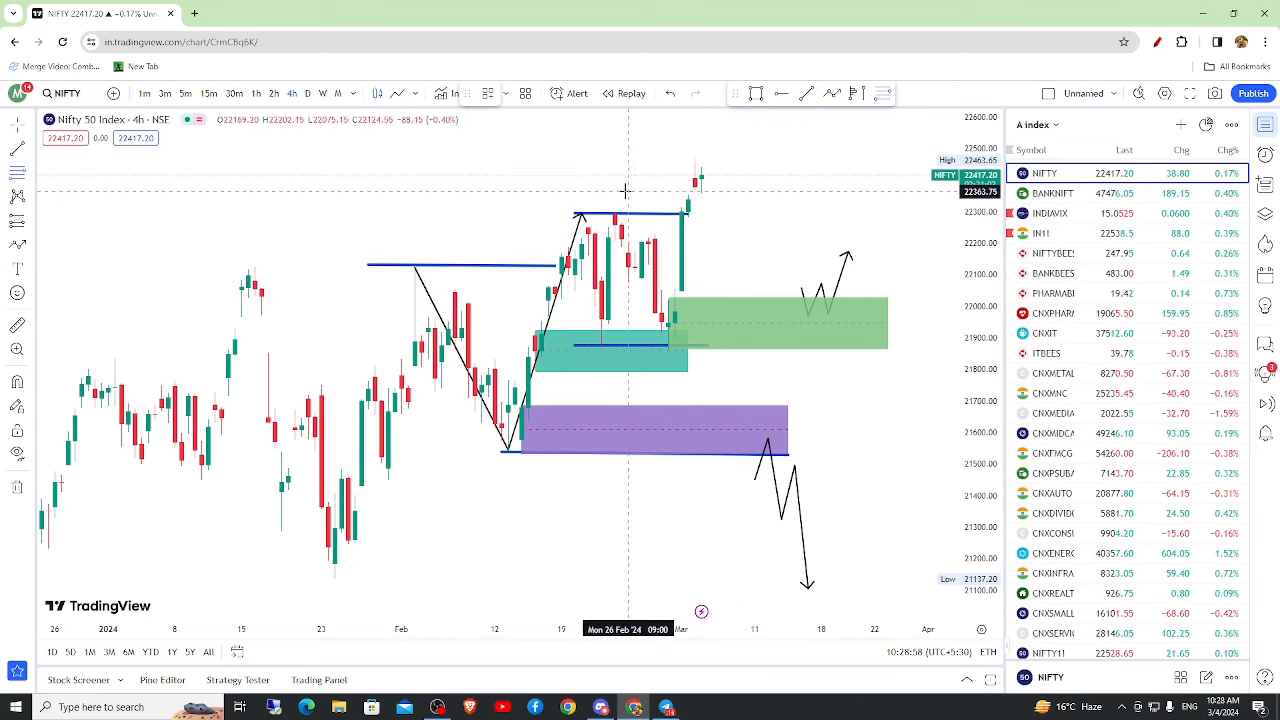
click(661, 352)
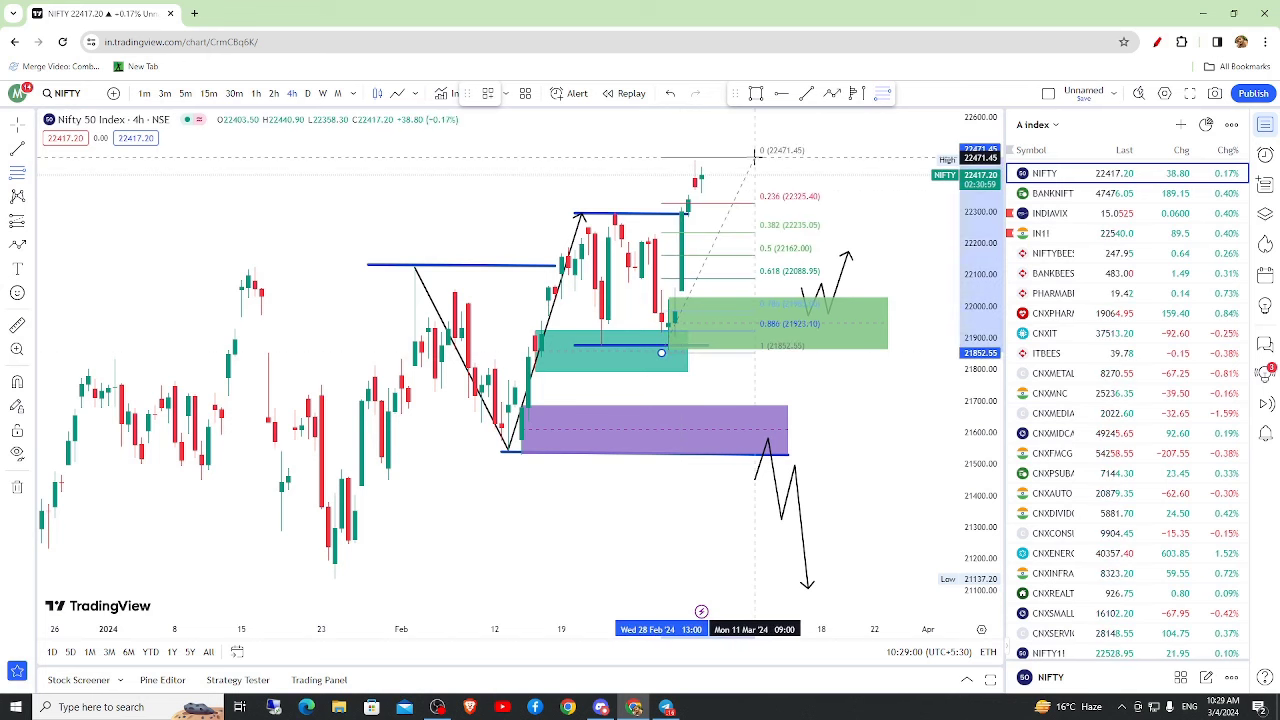
click(761, 160)
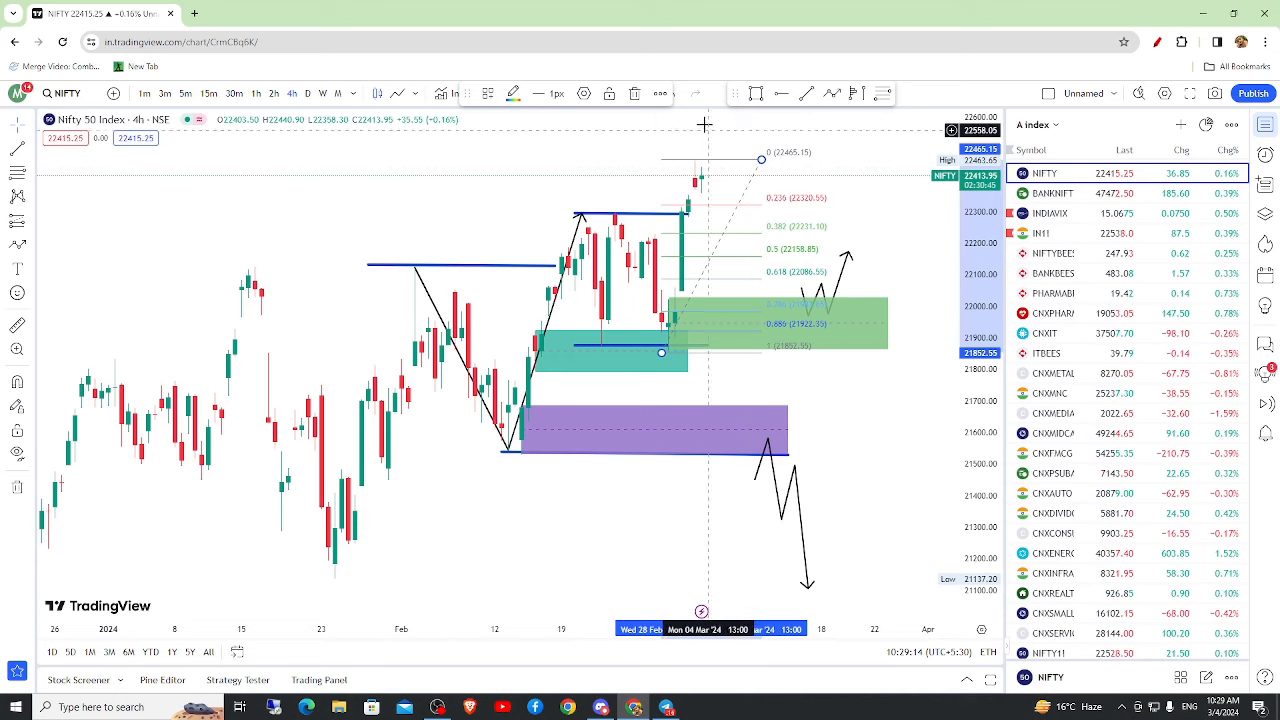
key(Delete)
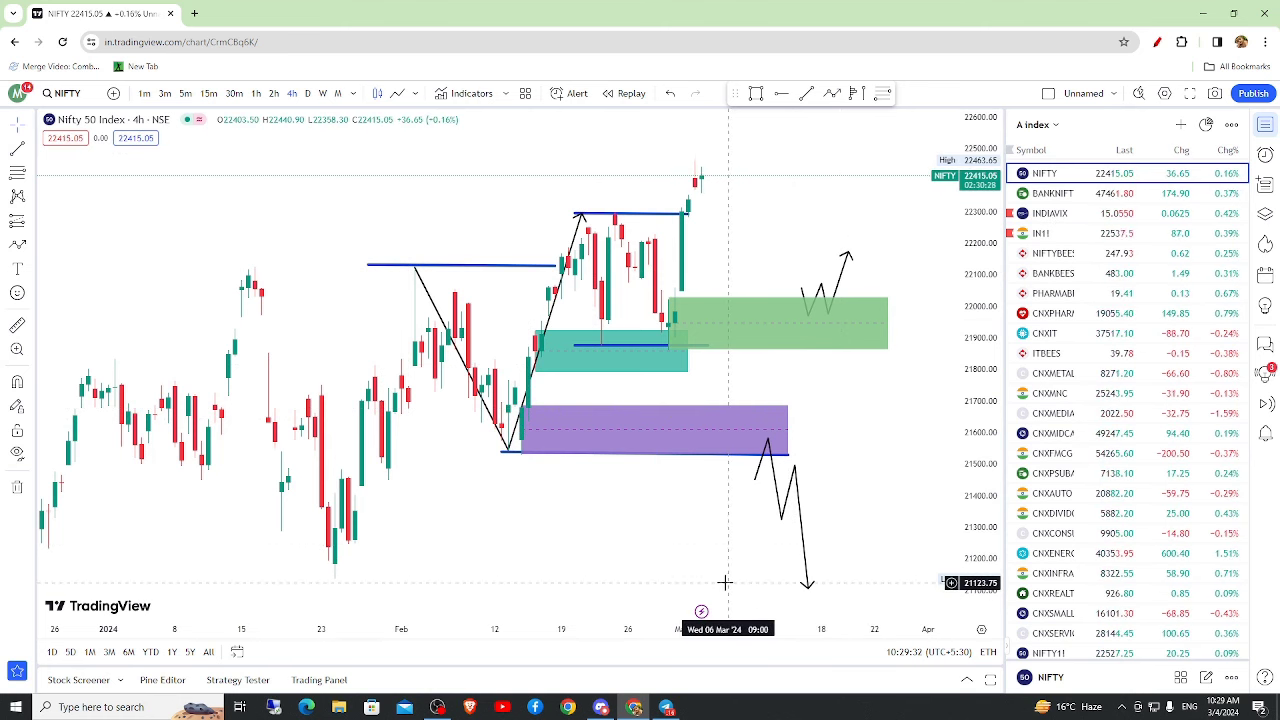
click(666, 707)
click(638, 709)
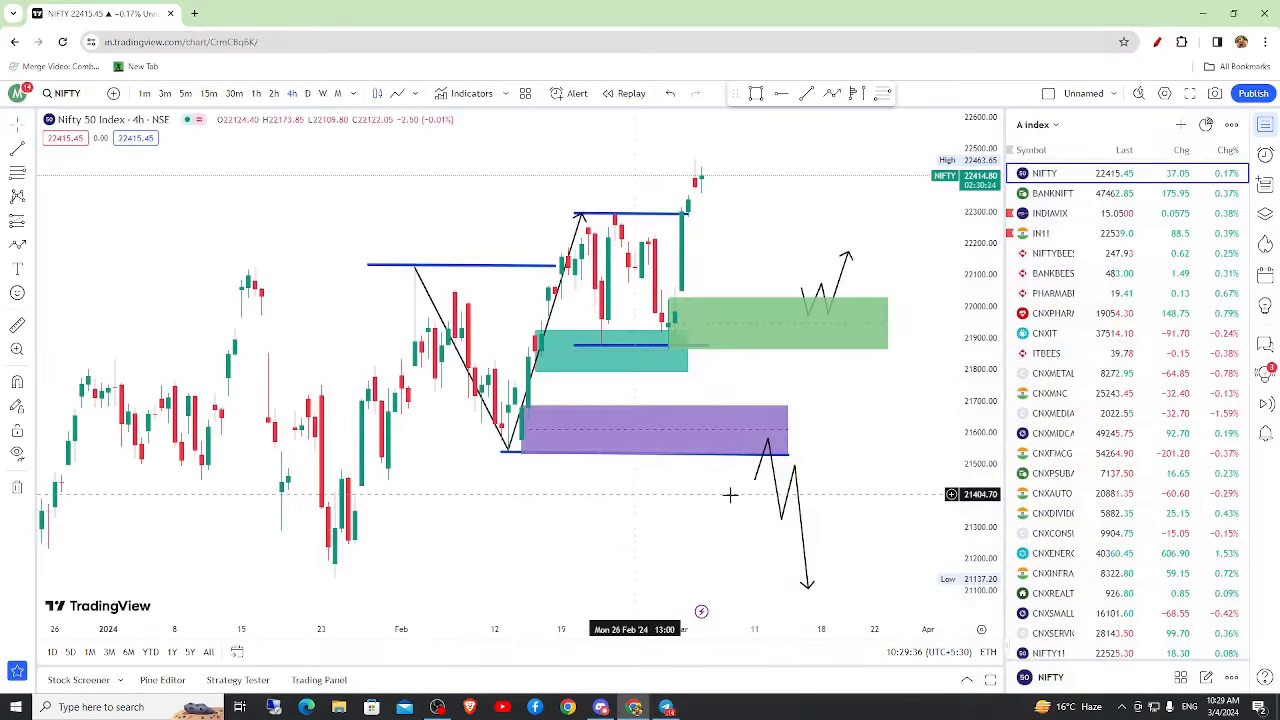